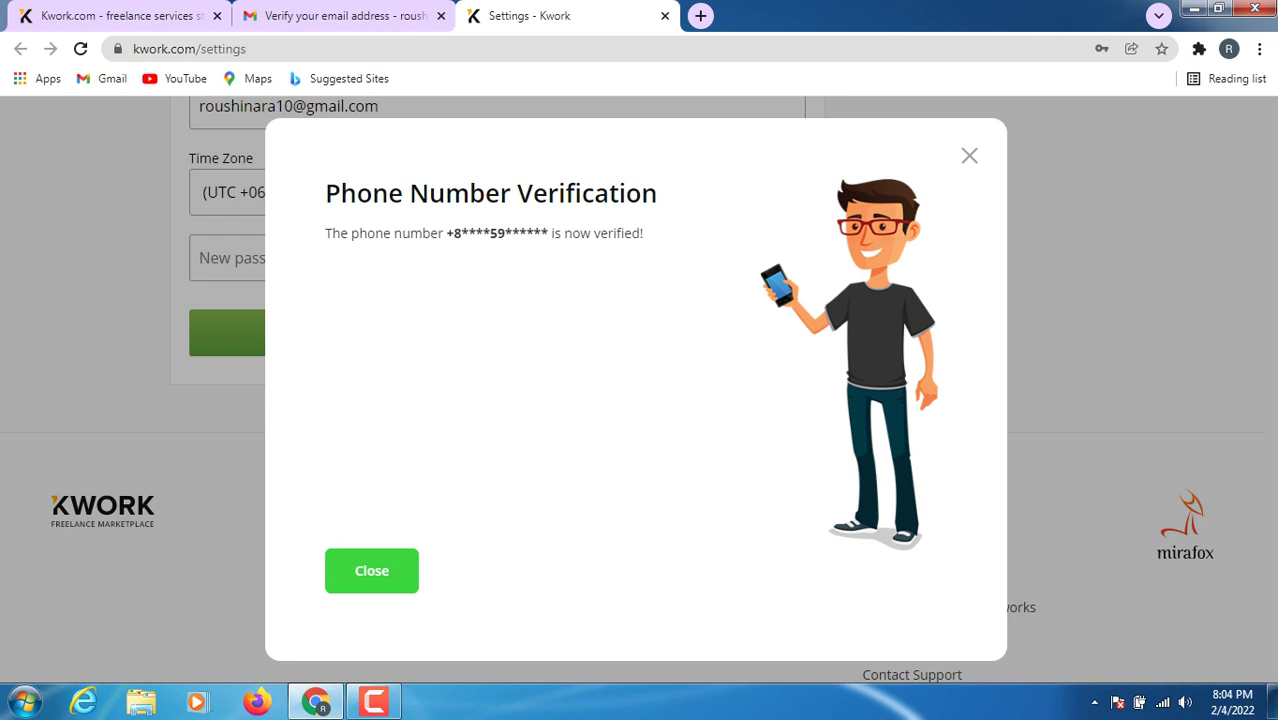
- Close the phone verification notice and bring up the avatar's account menu
left_click(371, 570)
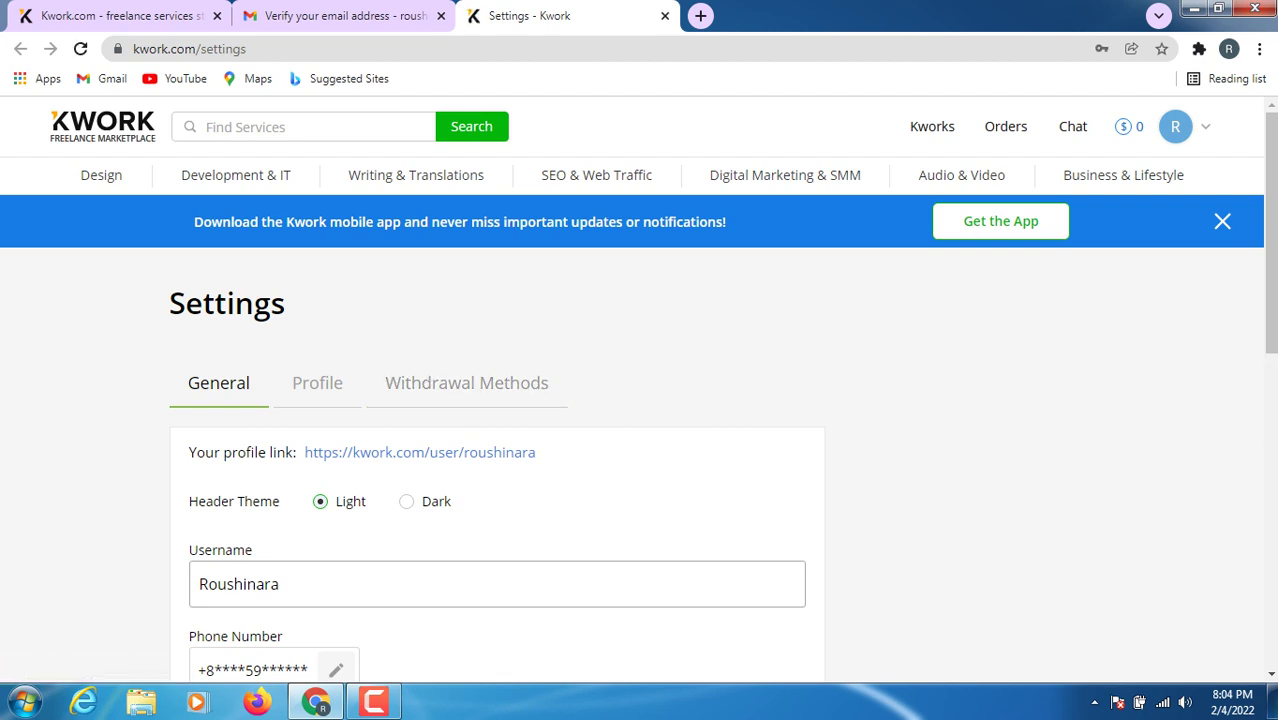
scroll(640, 390, "down", 4)
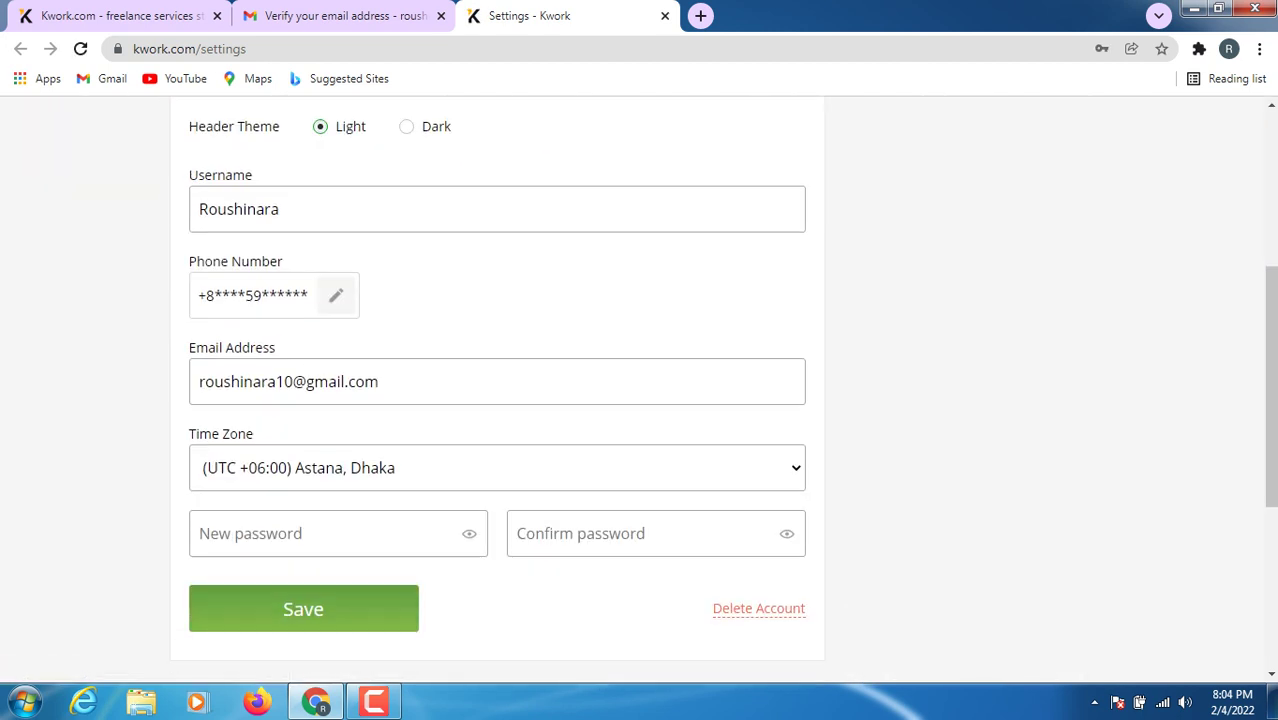
scroll(640, 390, "up", 4)
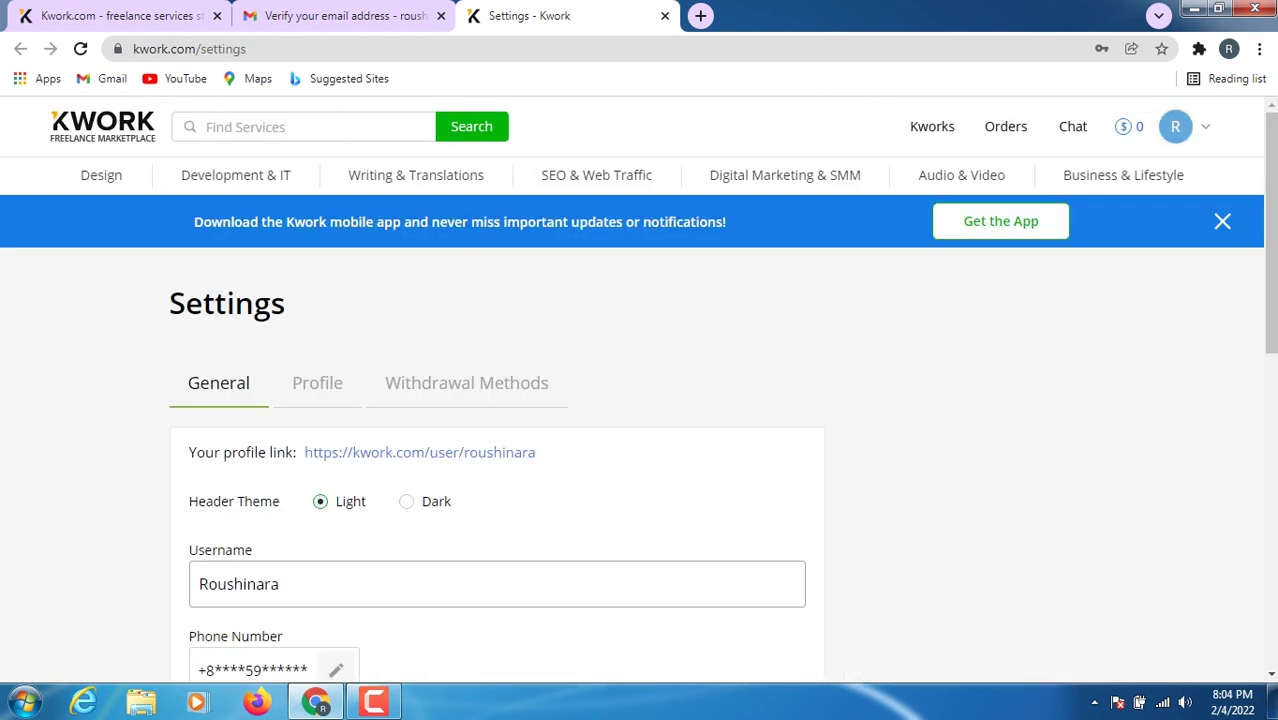
mouse_move(1175, 126)
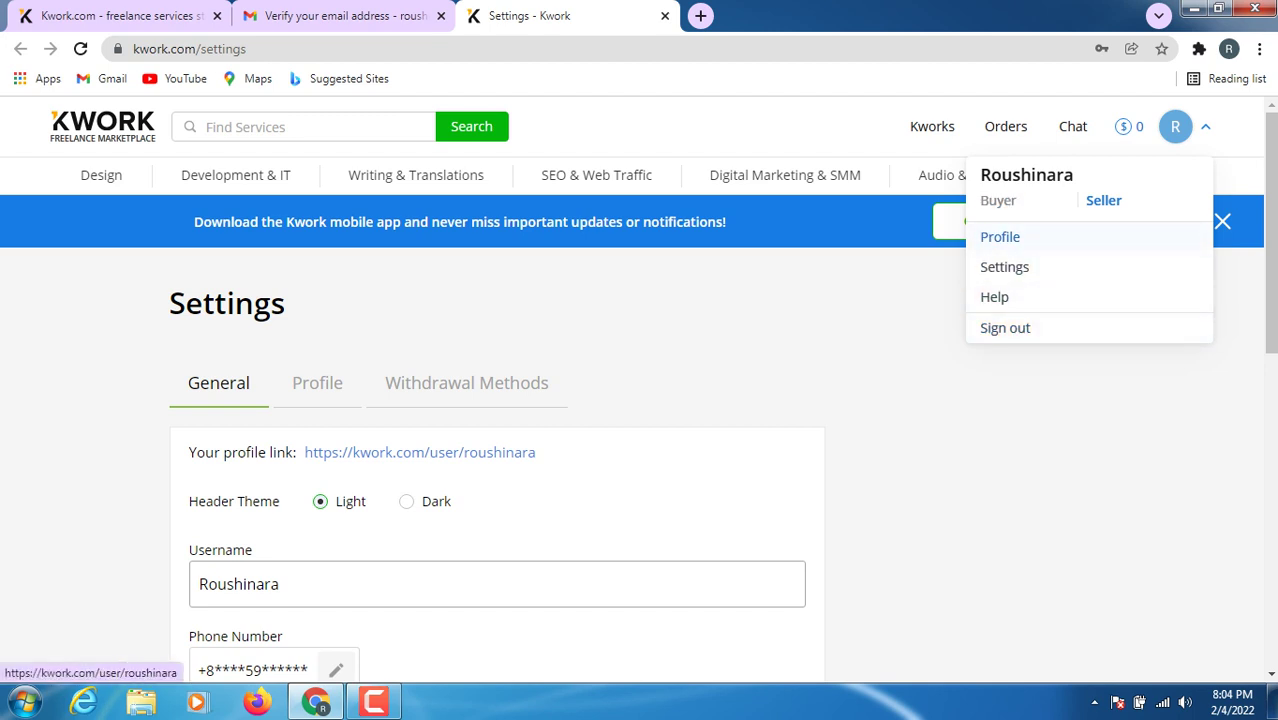
- Open the Profile page from the avatar menu and look over its empty info, kworks and reviews
left_click(1000, 237)
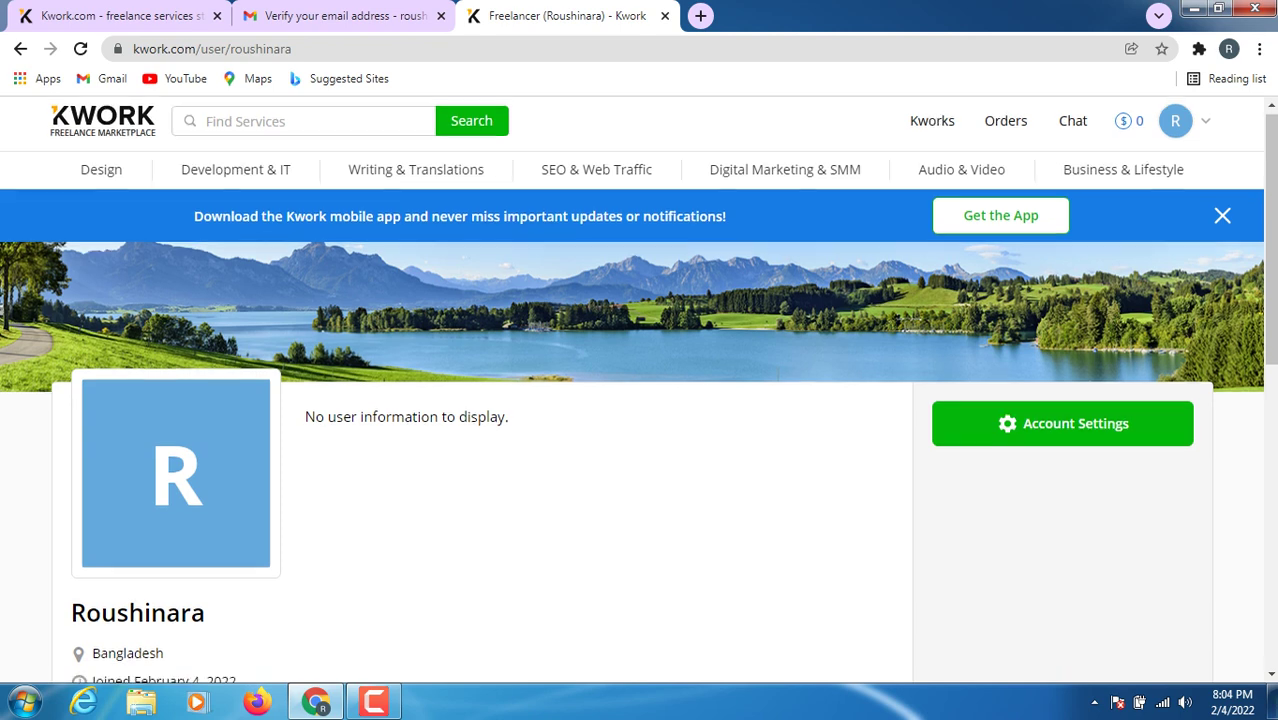
scroll(640, 390, "down", 2)
scroll(640, 390, "down", 3)
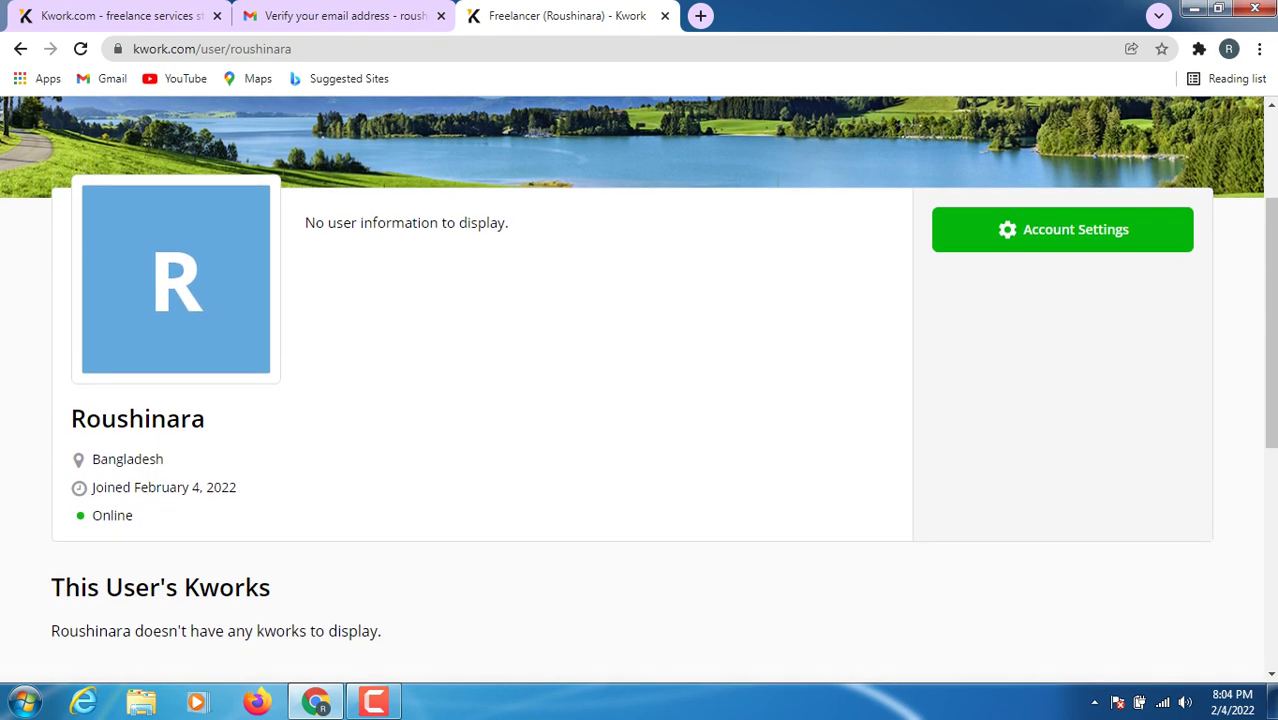
scroll(640, 390, "up", 4)
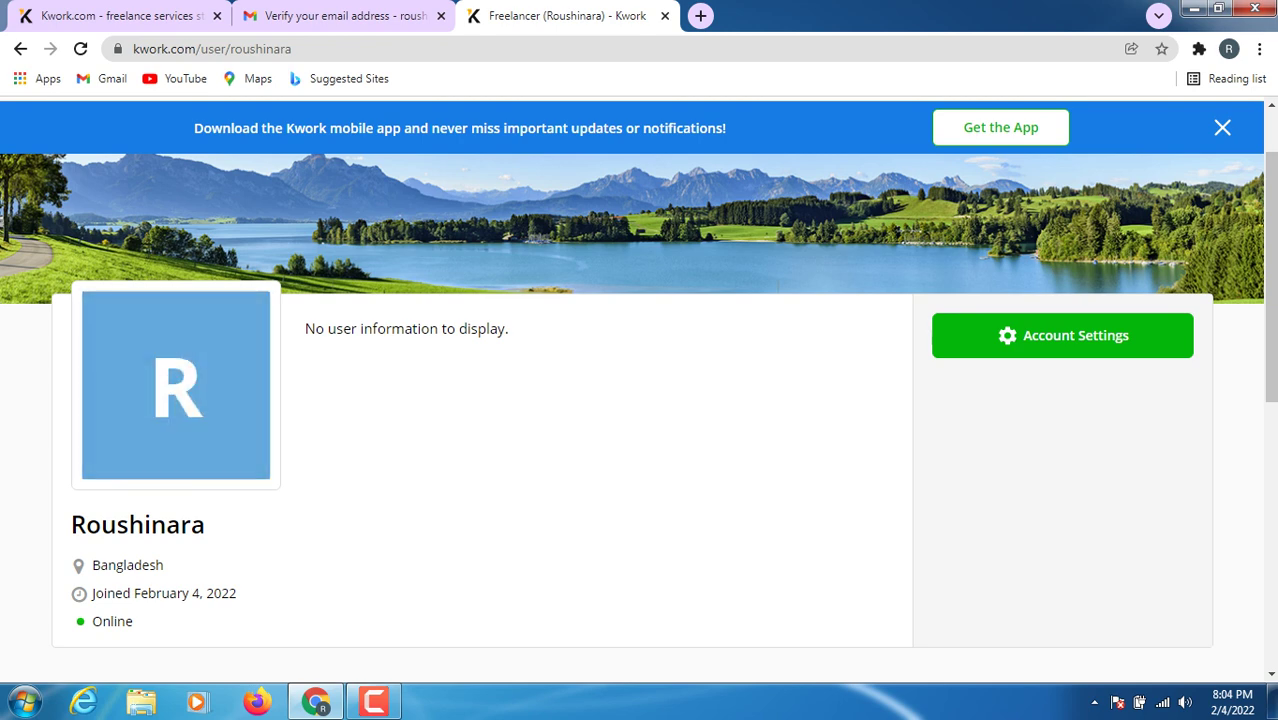
scroll(640, 390, "down", 5)
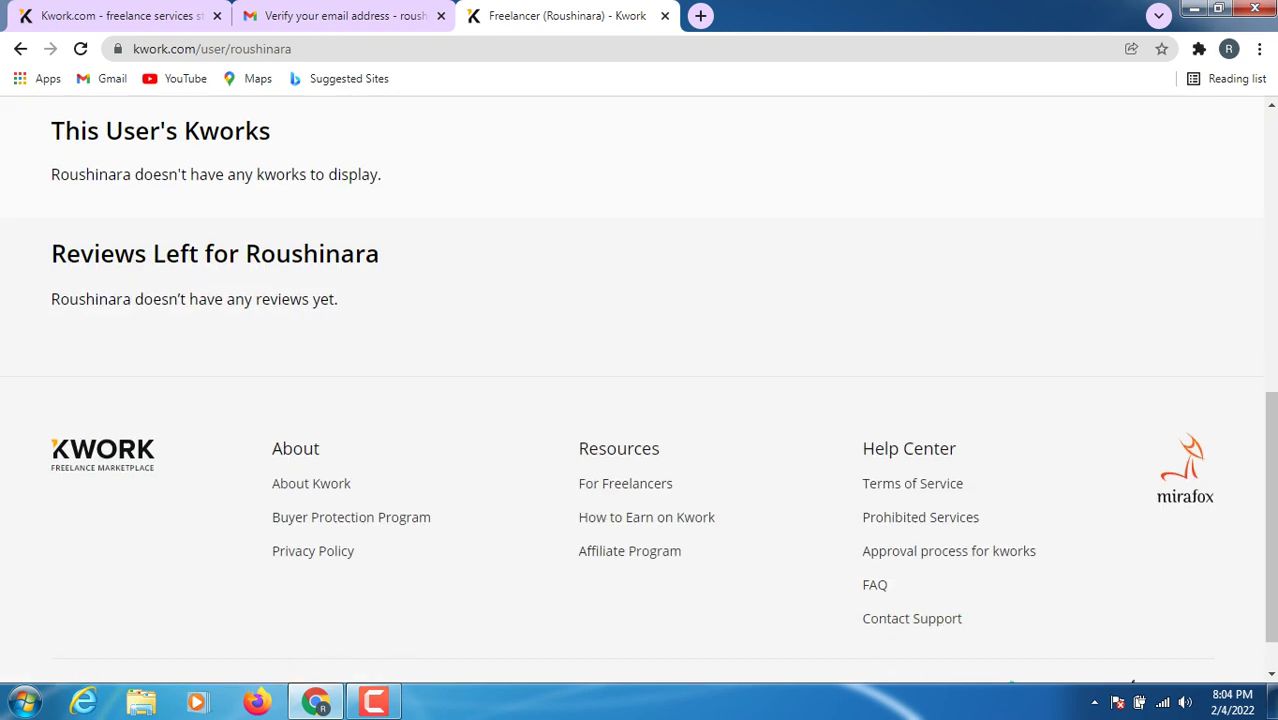
scroll(175, 430, "up", 5)
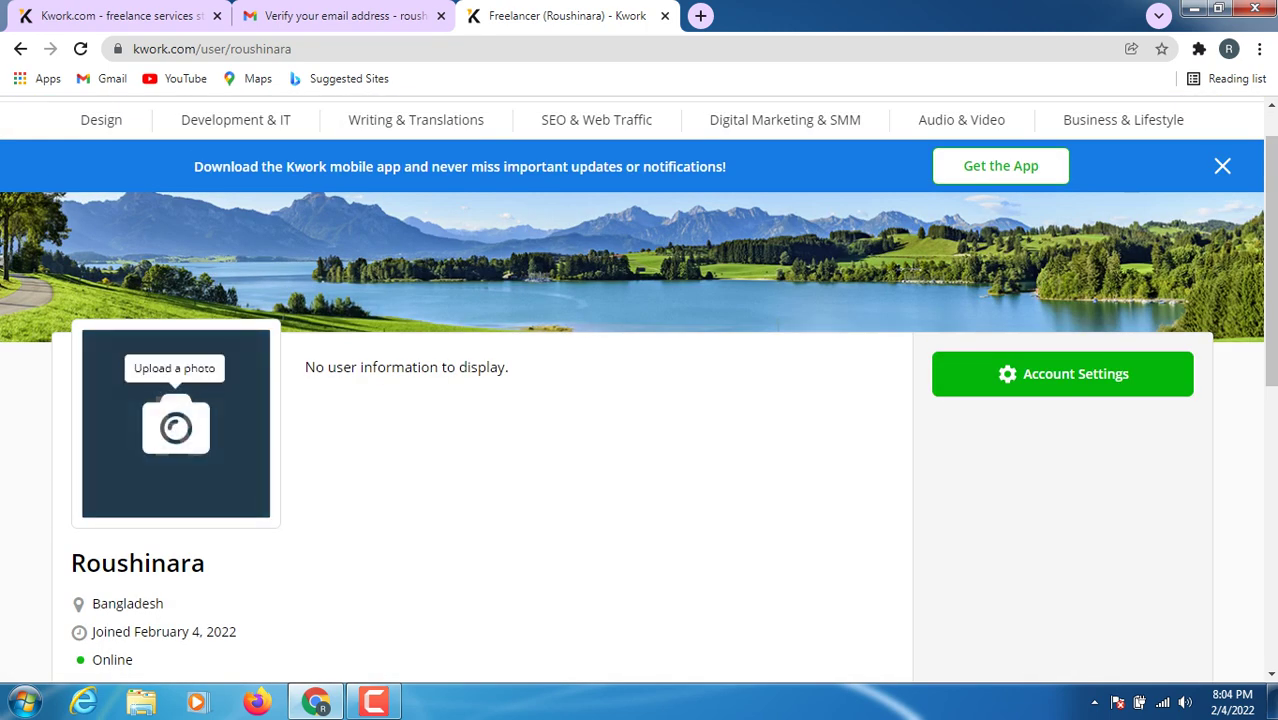
left_click(175, 425)
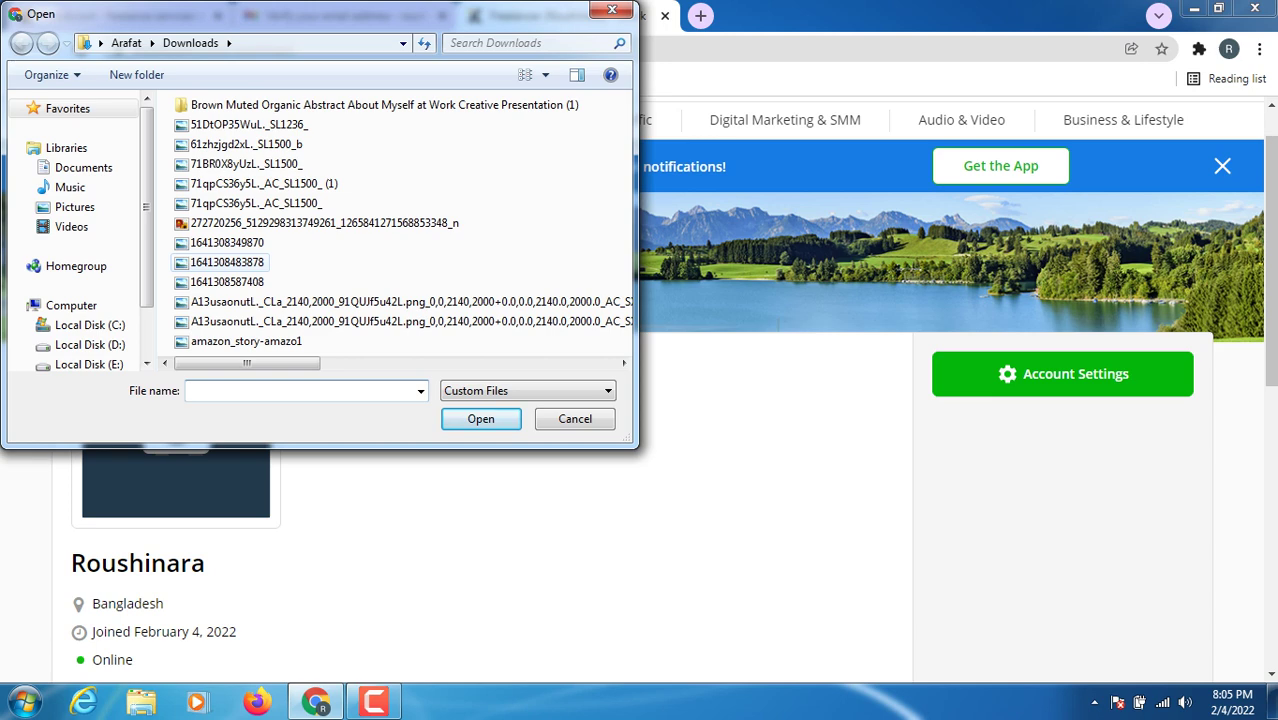
left_click(227, 242)
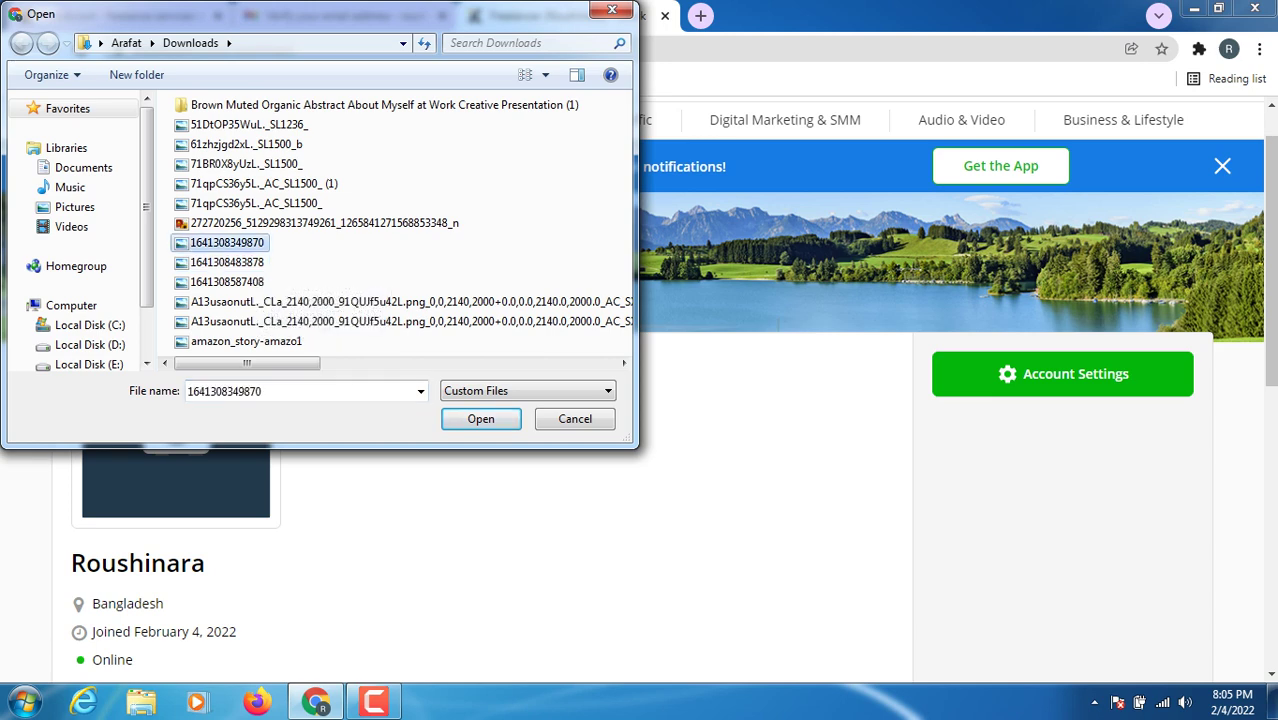
key("Return")
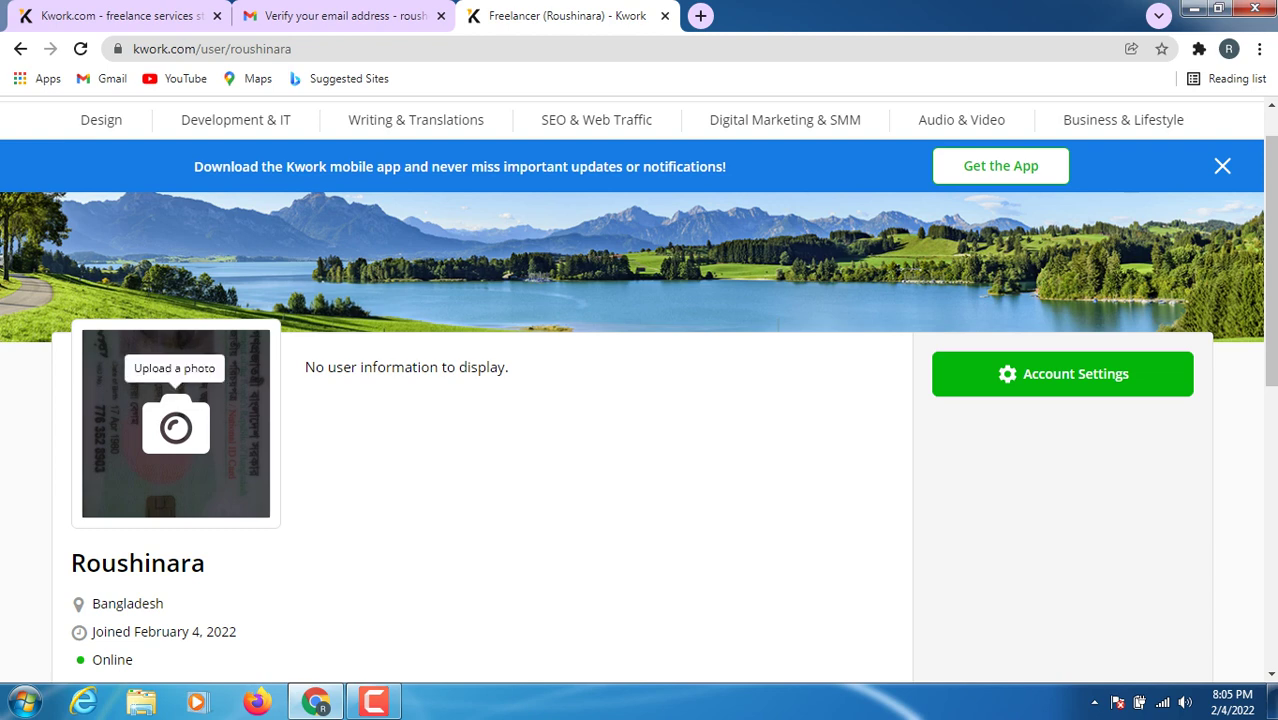
left_click(175, 427)
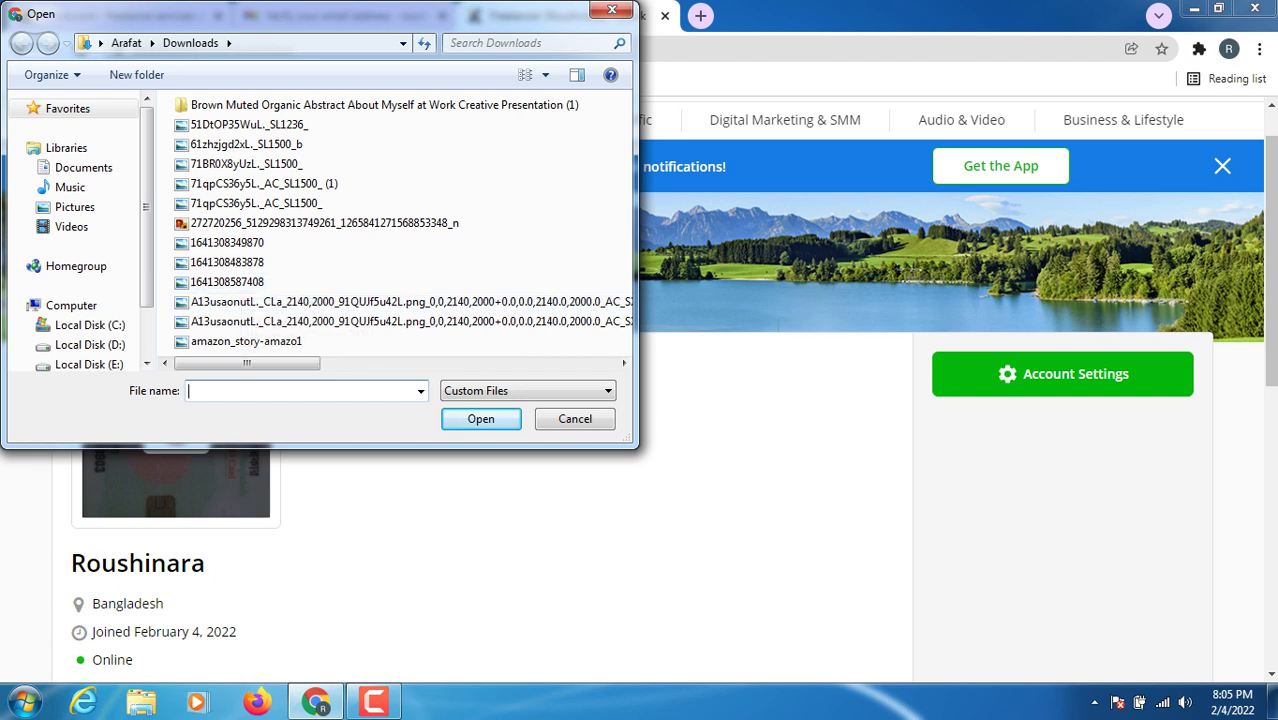
left_click_drag(246, 363, 381, 363)
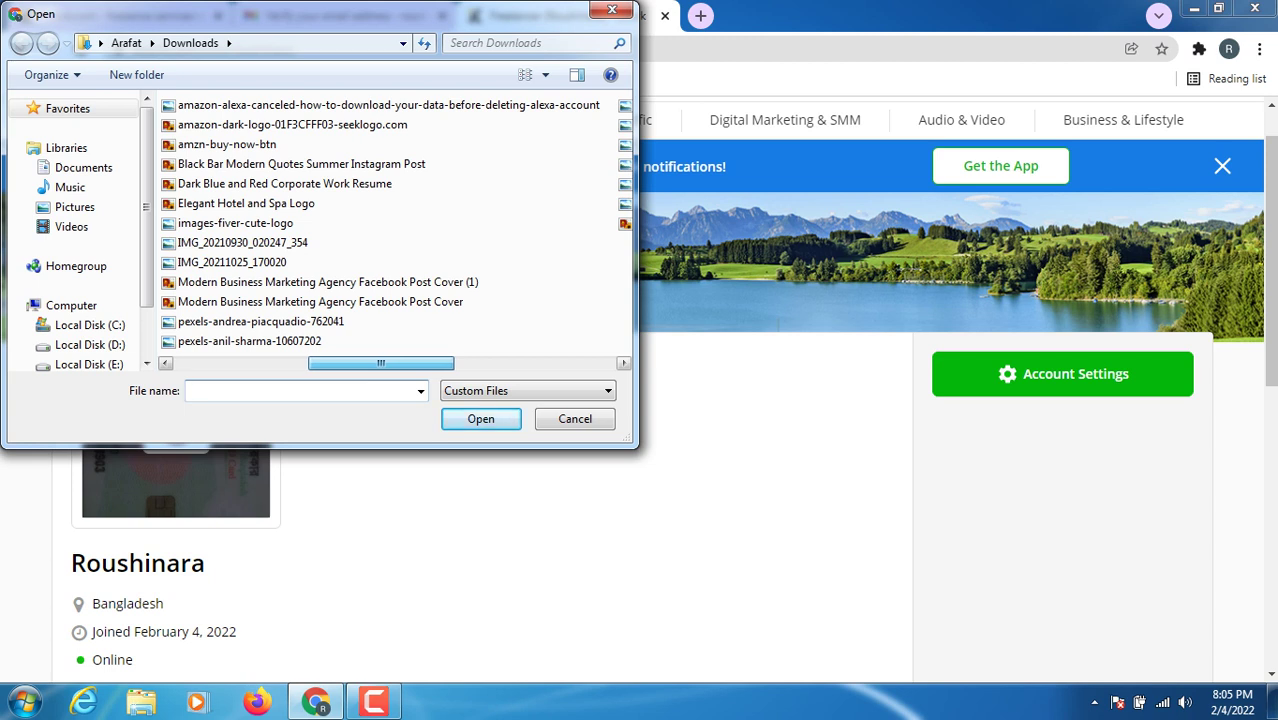
left_click_drag(381, 363, 280, 363)
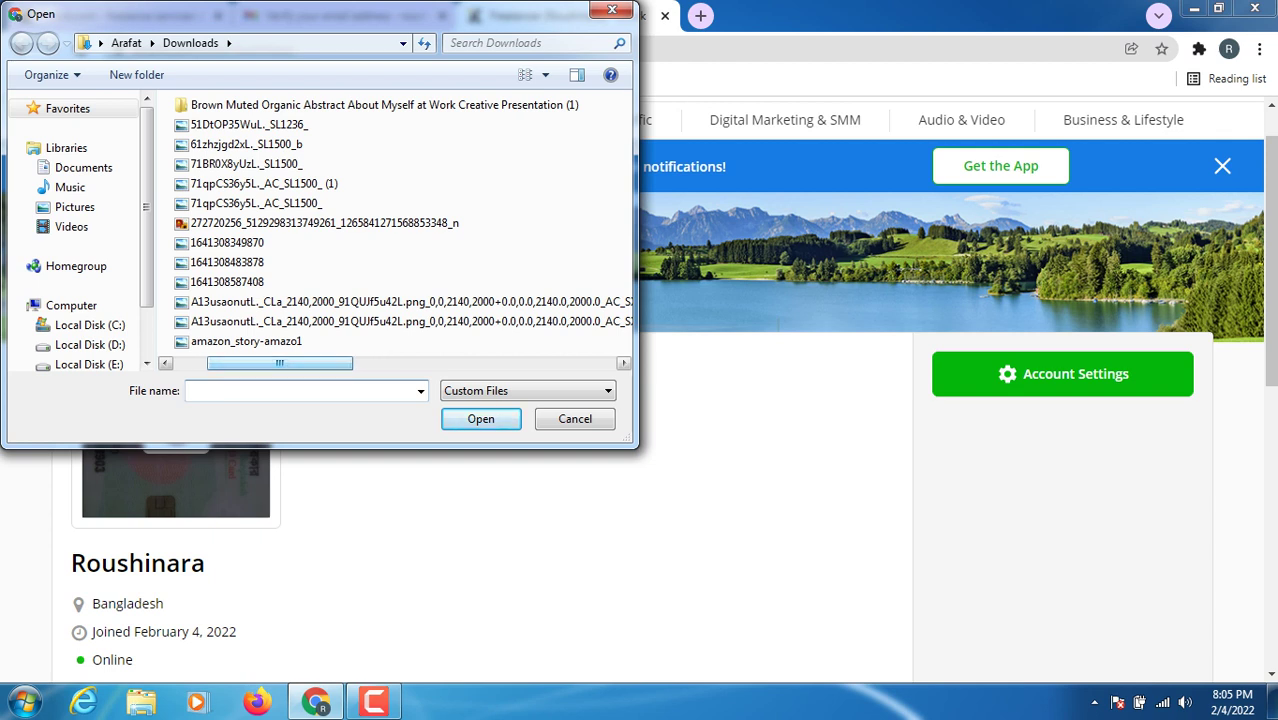
left_click(227, 282)
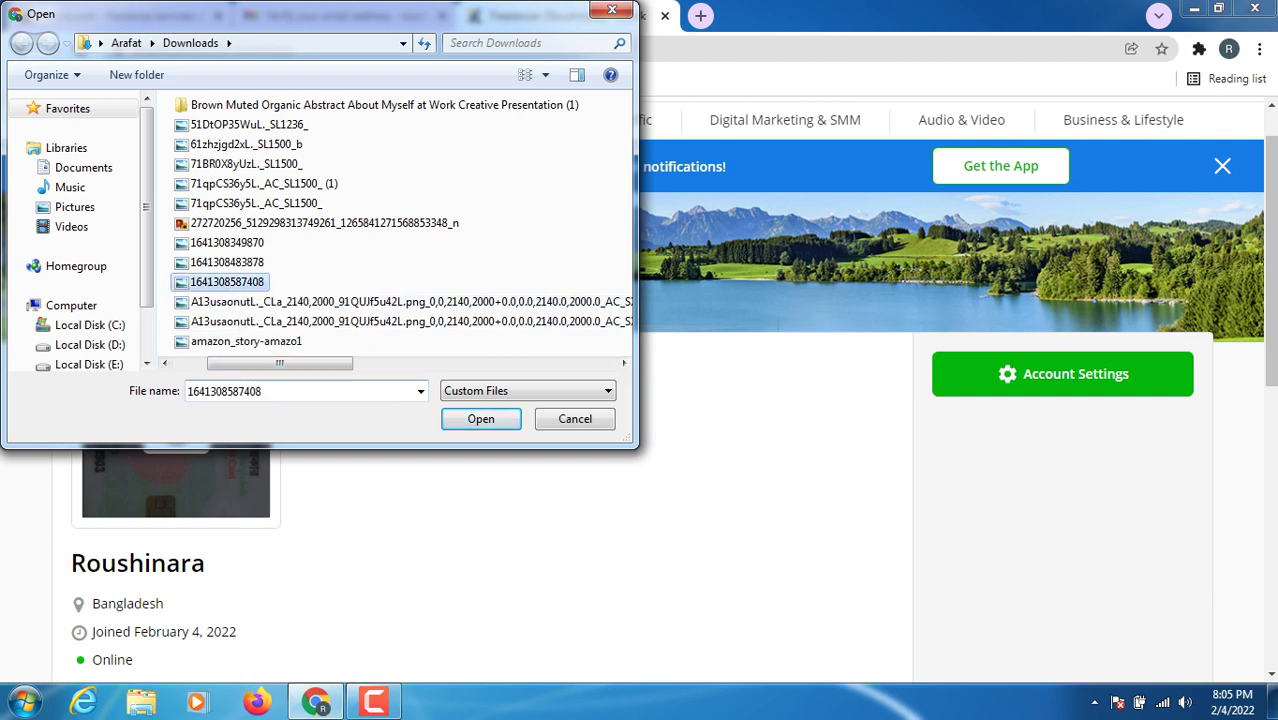
key("Return")
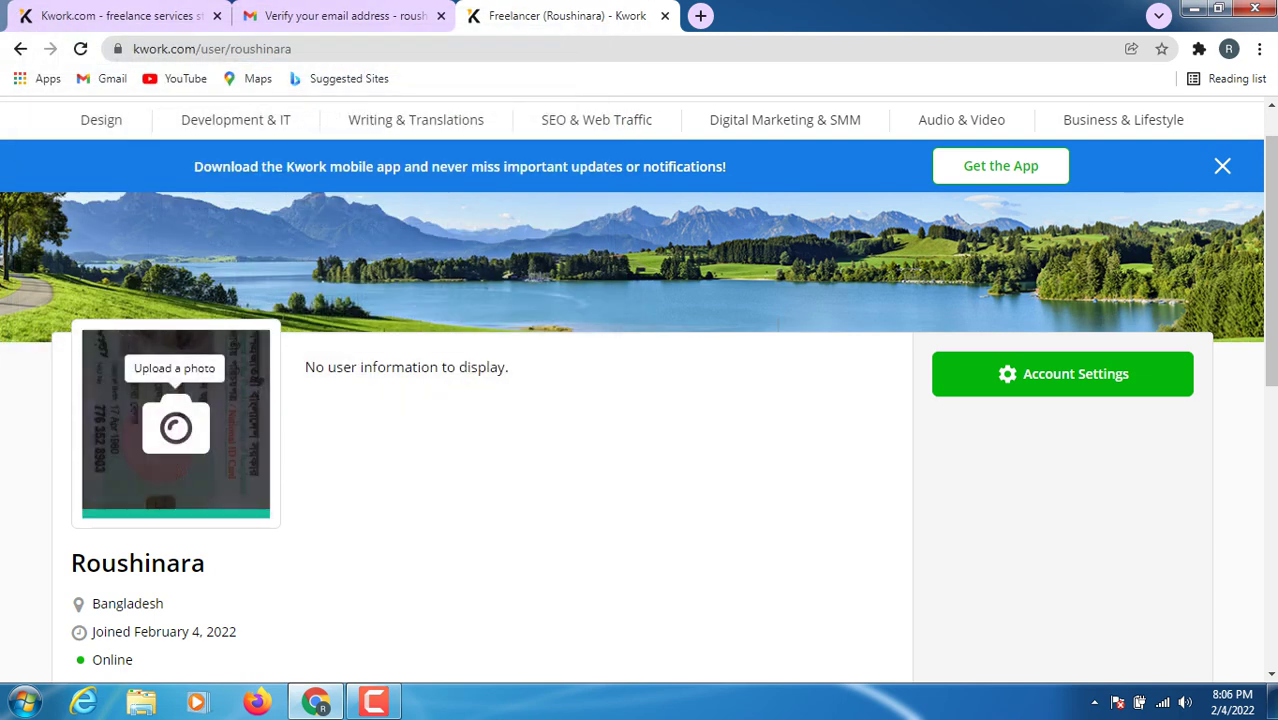
left_click(177, 425)
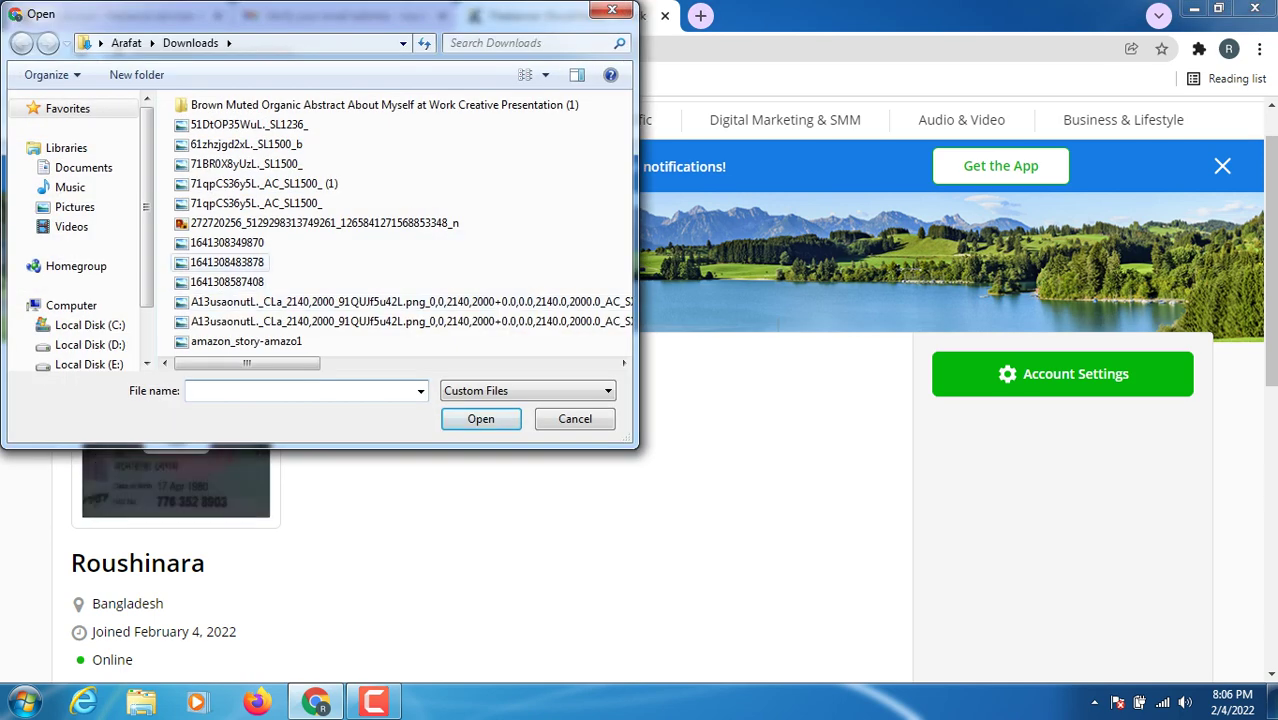
left_click(227, 262)
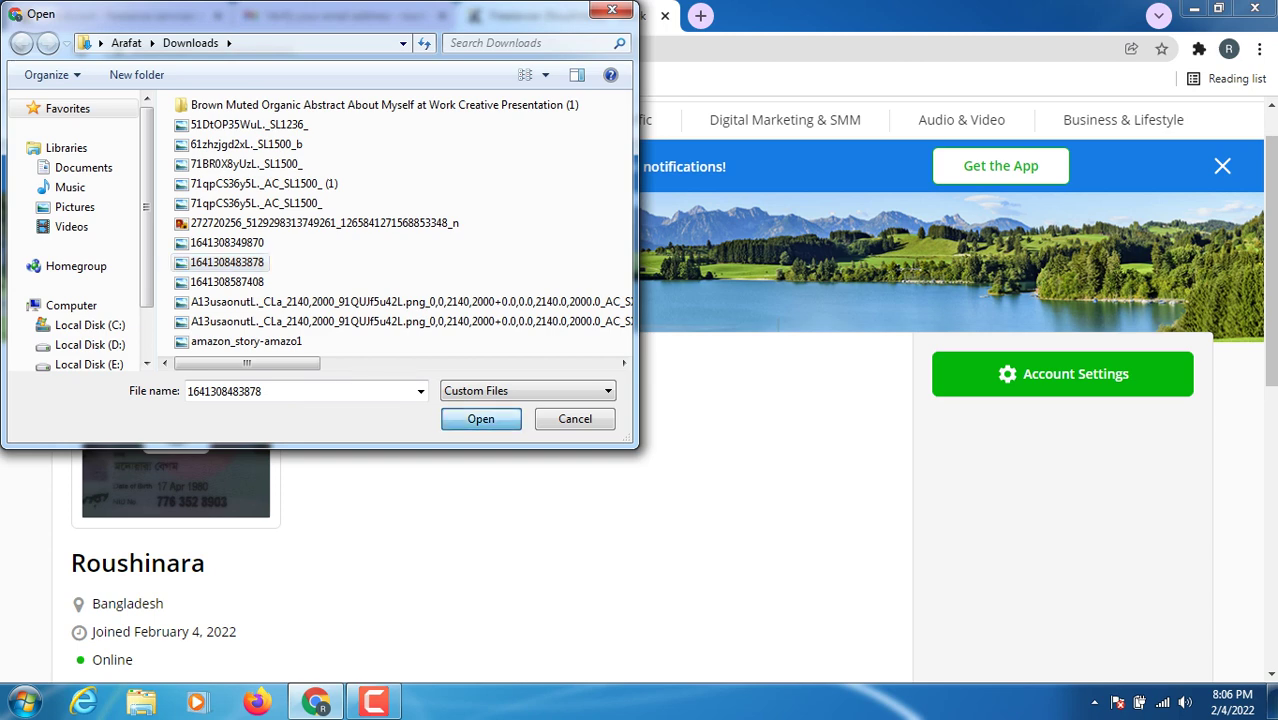
key("Return")
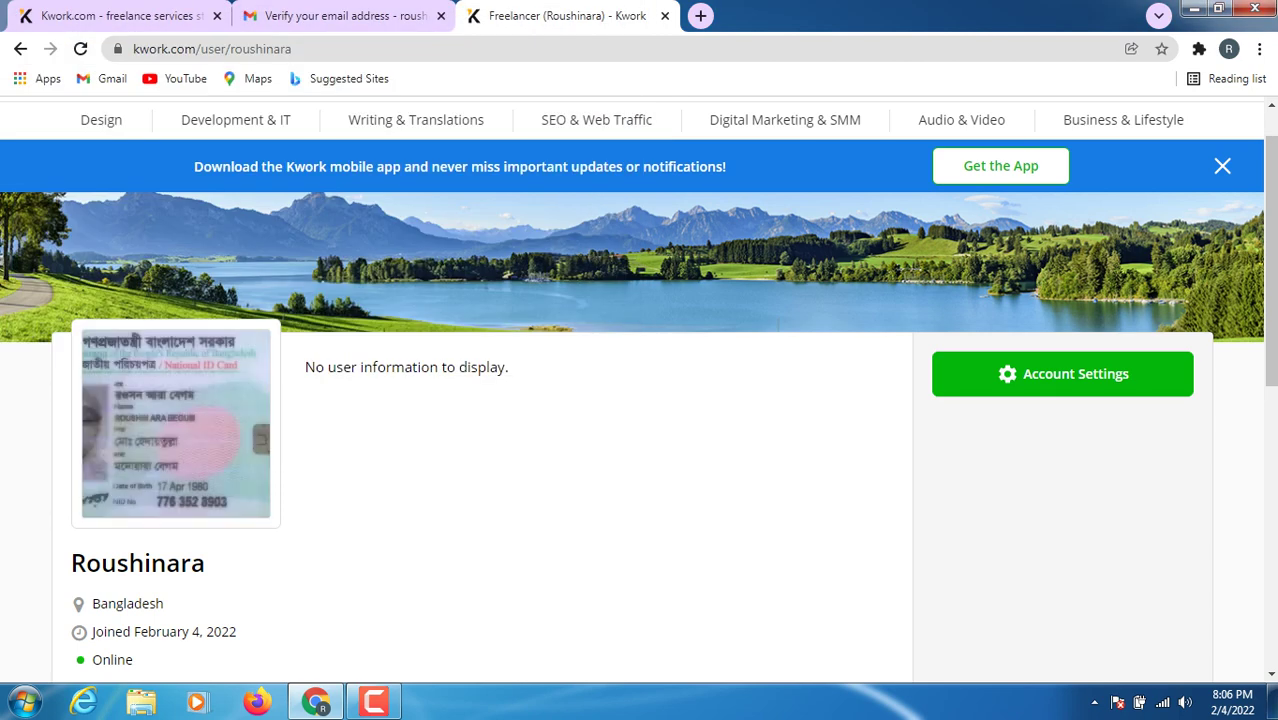
- Replace the profile photo with the image 51DtOP35WuL._SL1236_
left_click(175, 427)
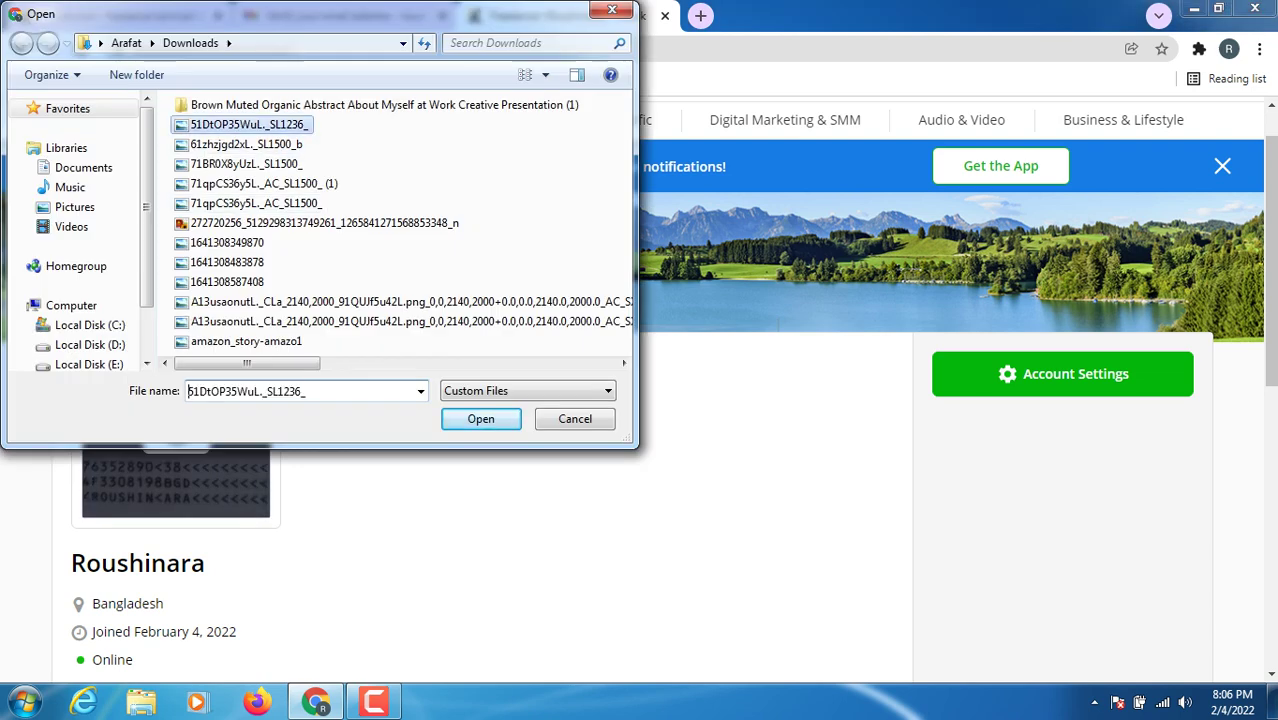
left_click(248, 124)
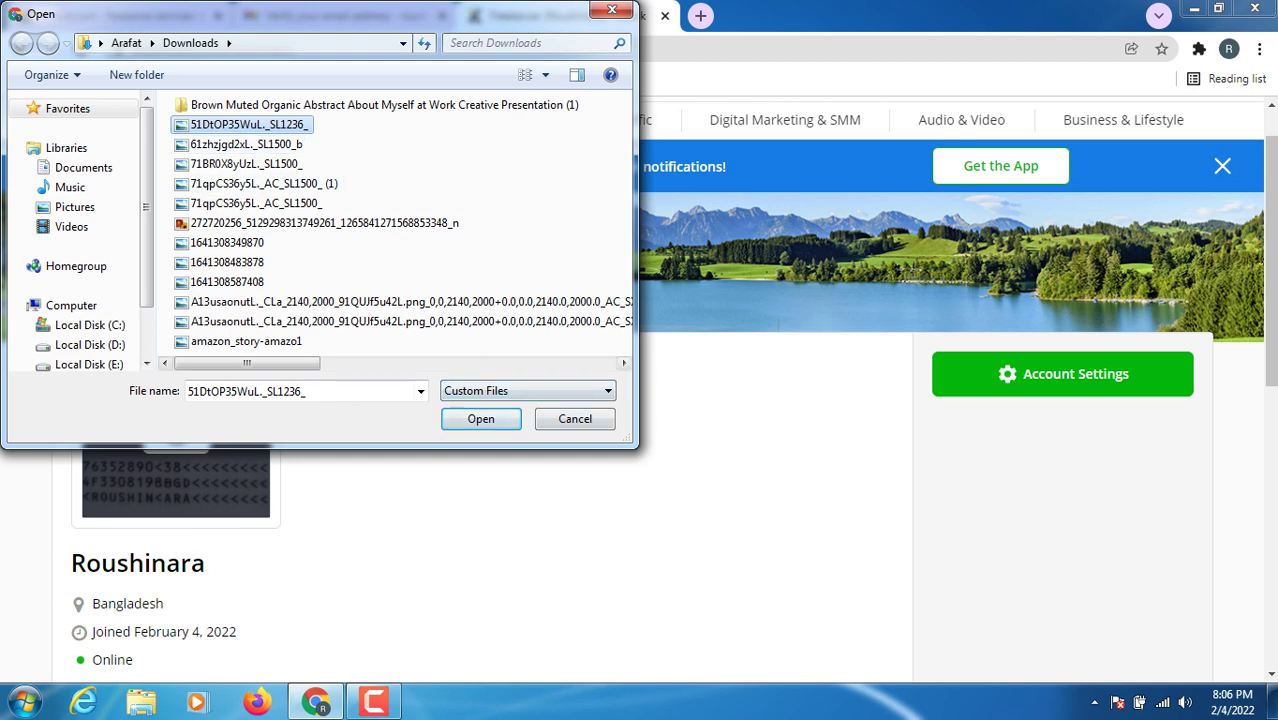
key("Return")
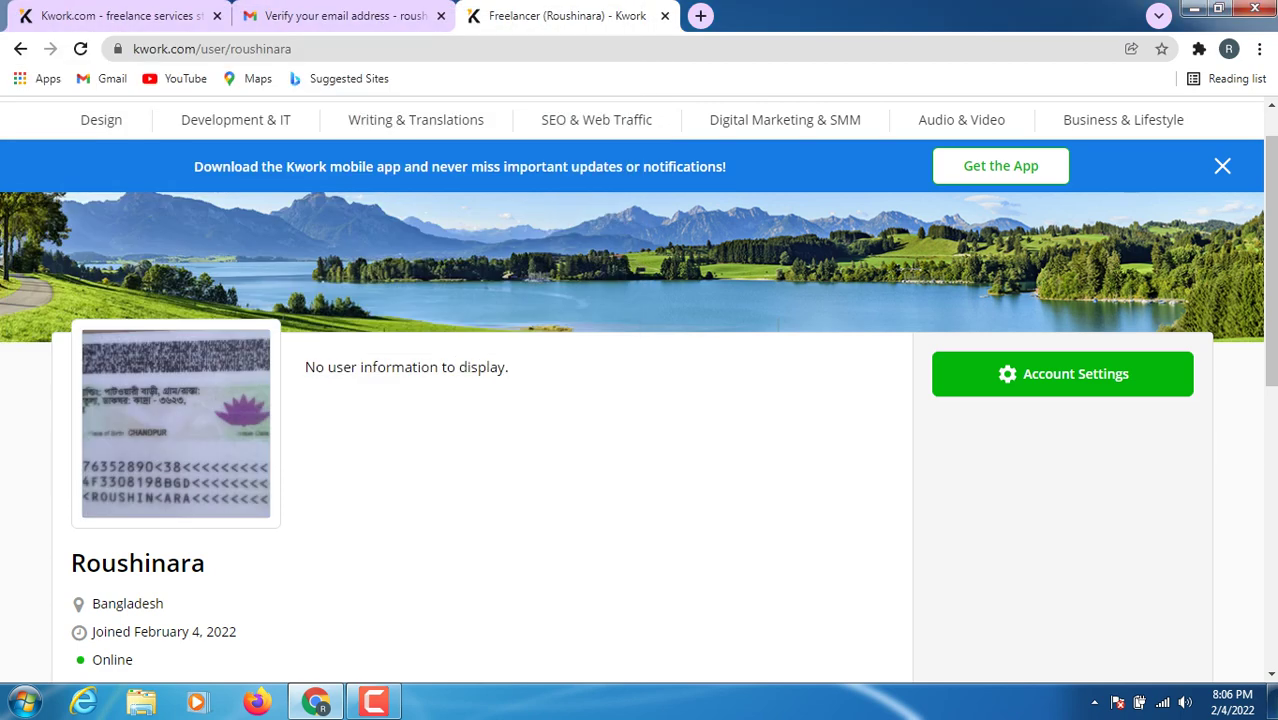
- In the photo picker, browse Pictures, Documents and Favorites, then open the Downloads folder
left_click(175, 427)
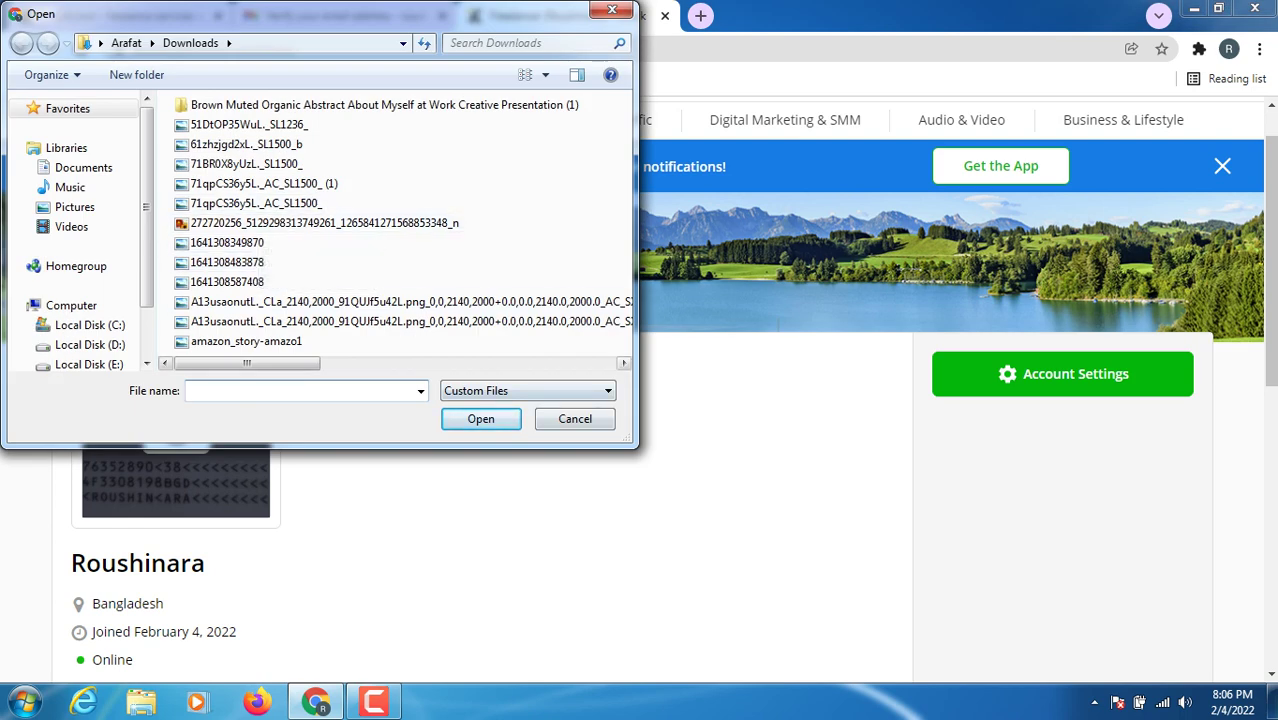
left_click_drag(245, 363, 450, 363)
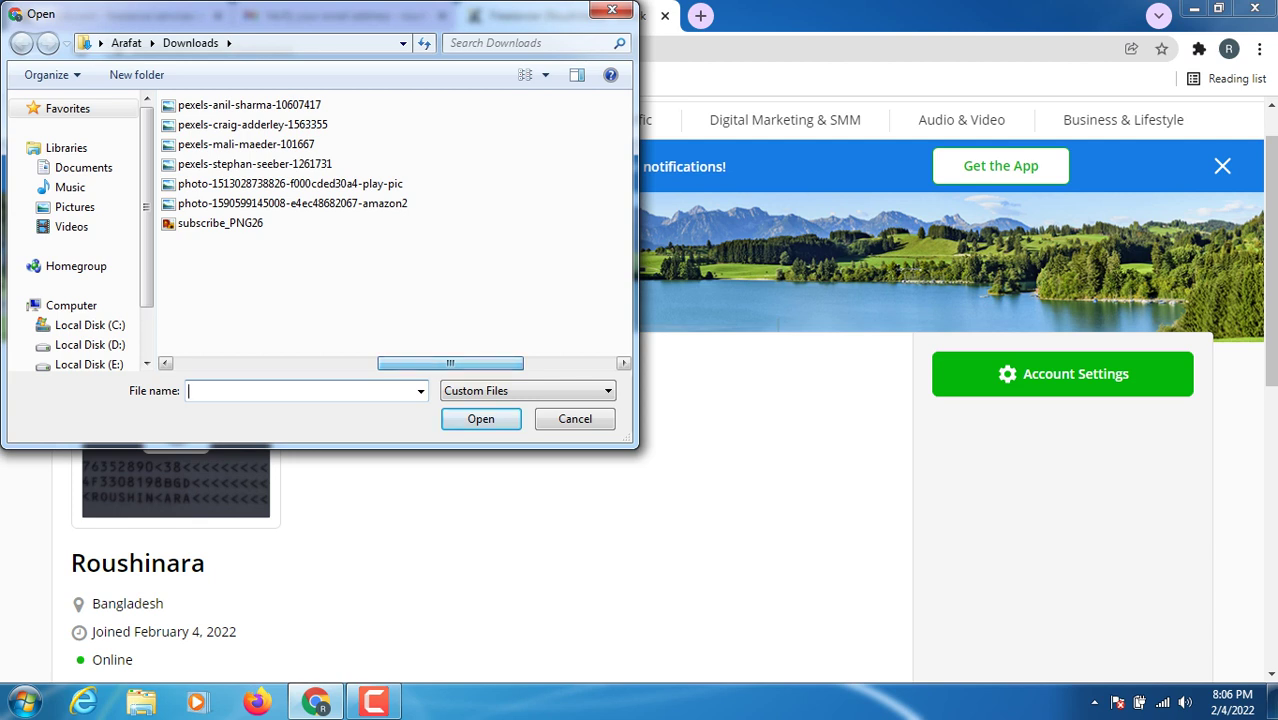
left_click(75, 207)
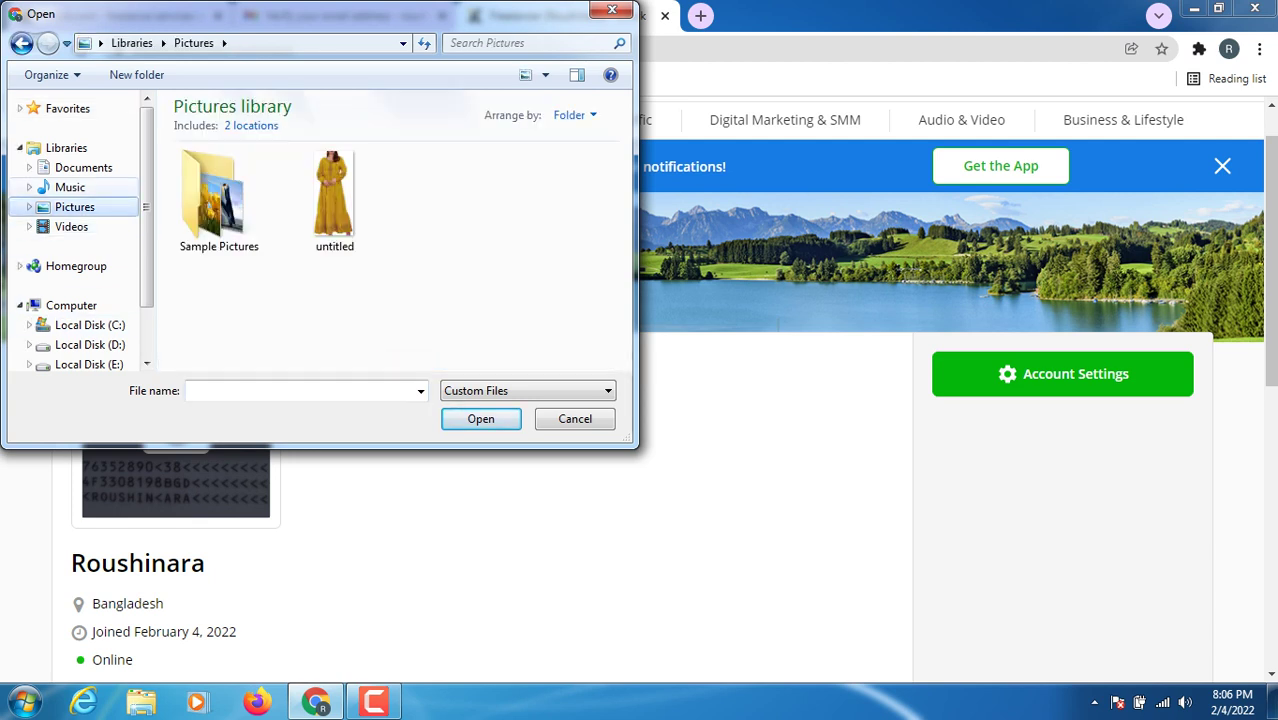
left_click(83, 167)
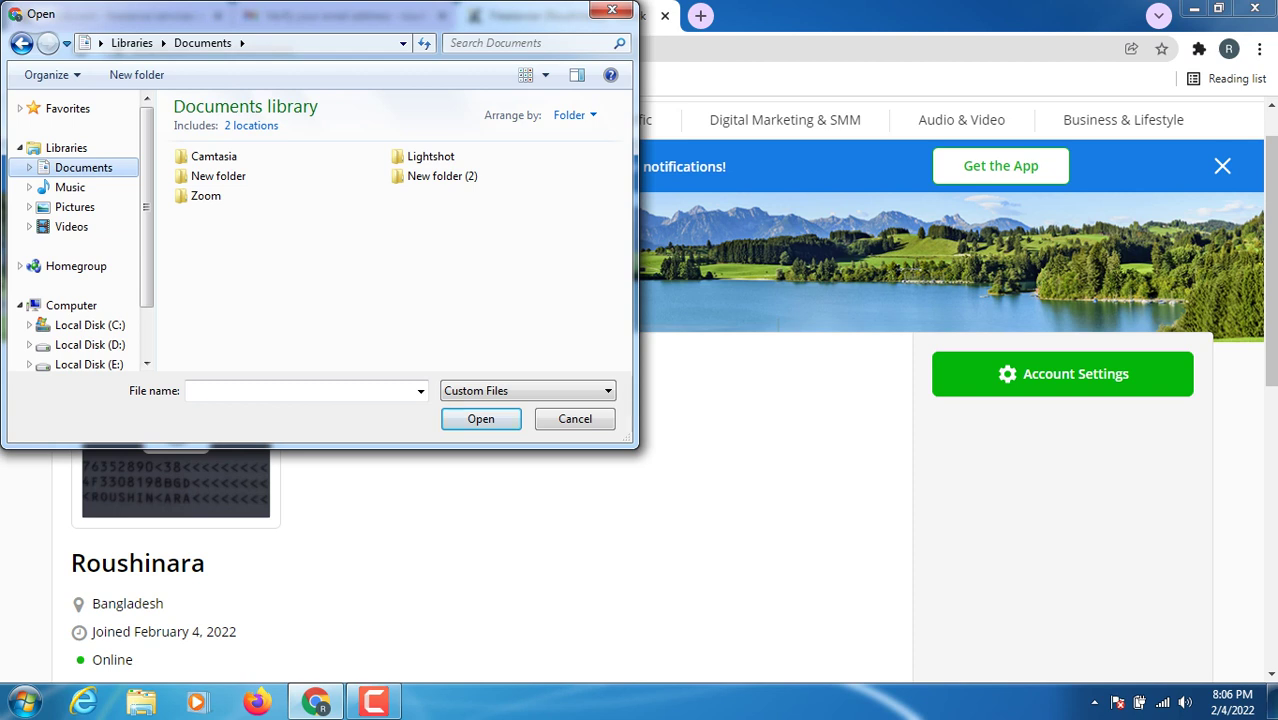
left_click(96, 108)
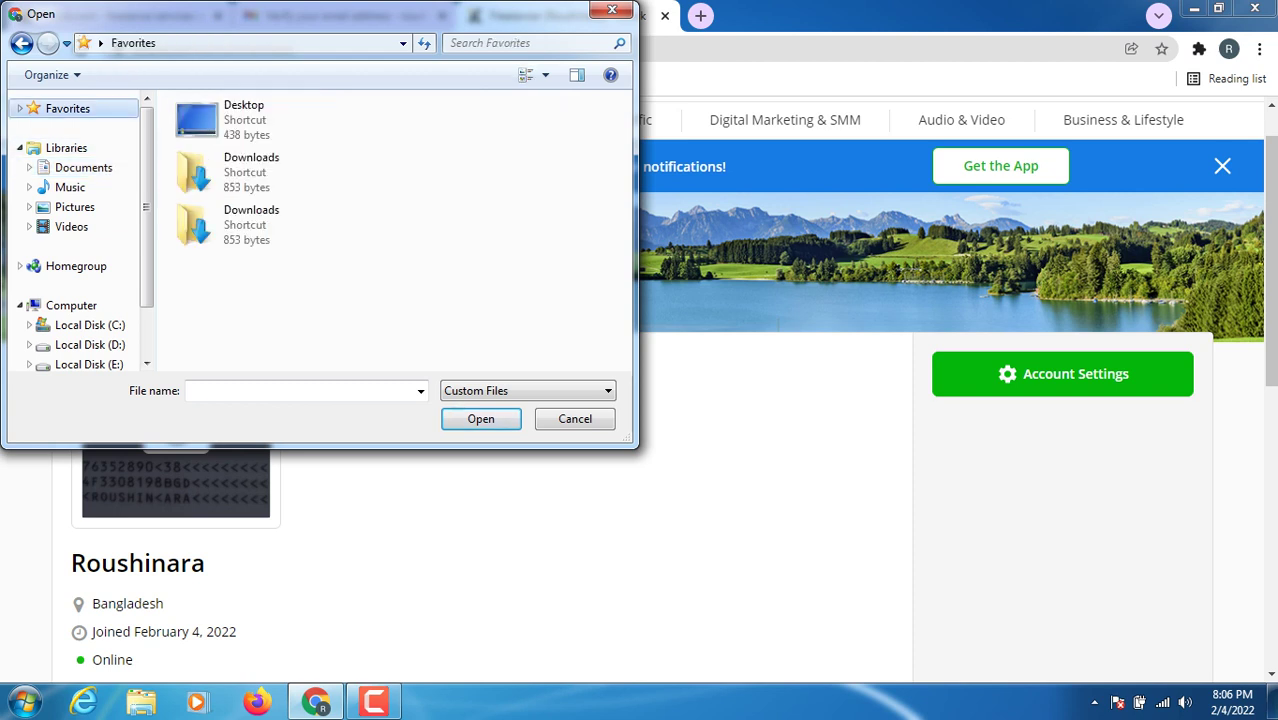
right_click(96, 108)
key("Escape")
left_click(250, 172)
right_click(277, 169)
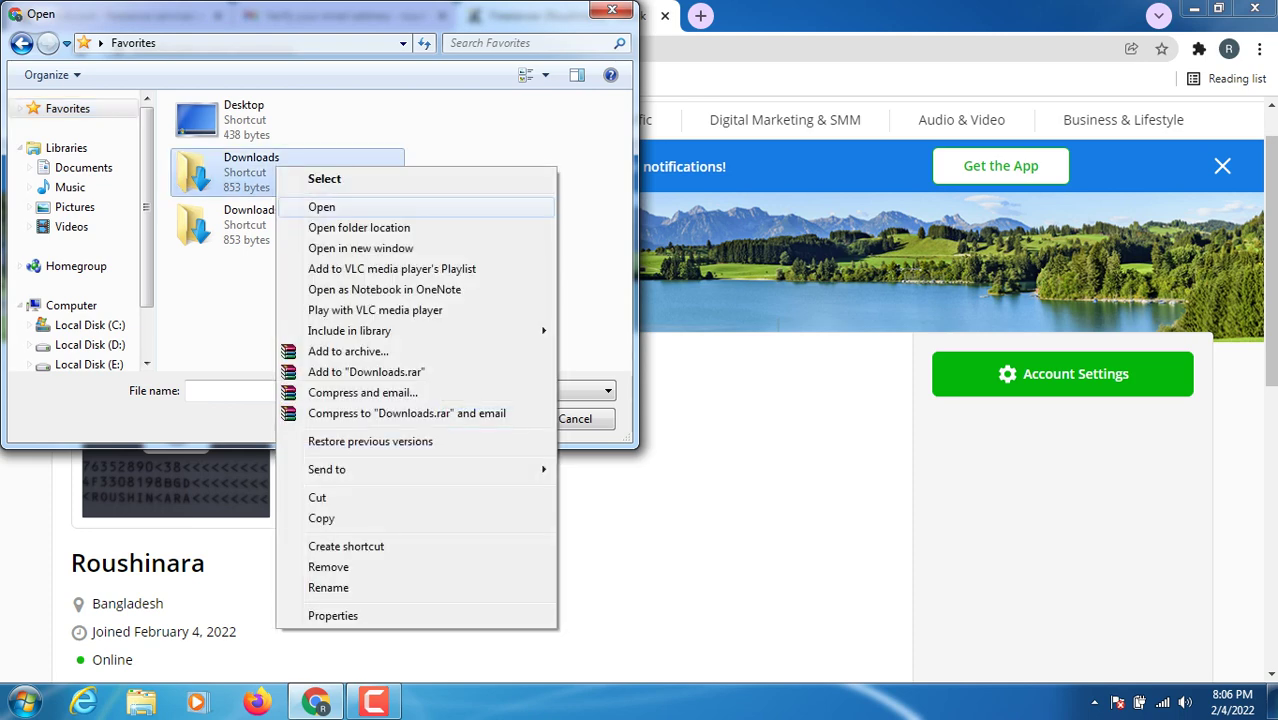
left_click(321, 207)
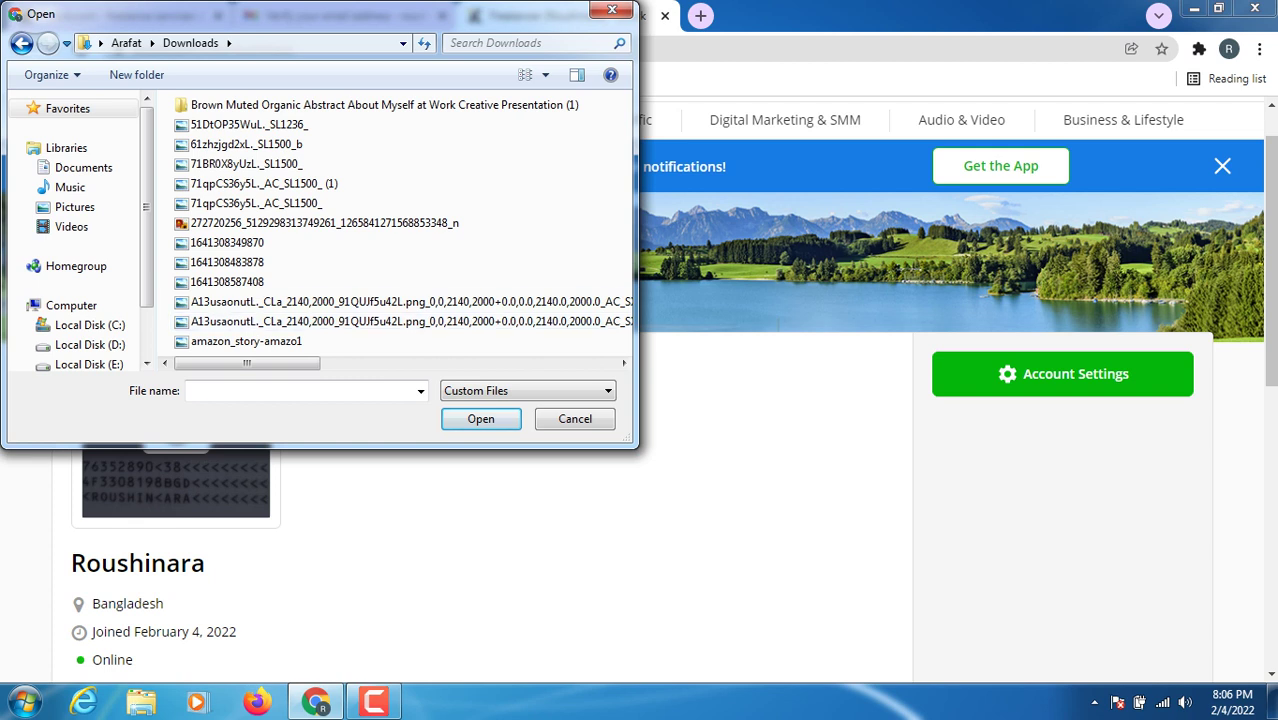
left_click_drag(247, 363, 464, 363)
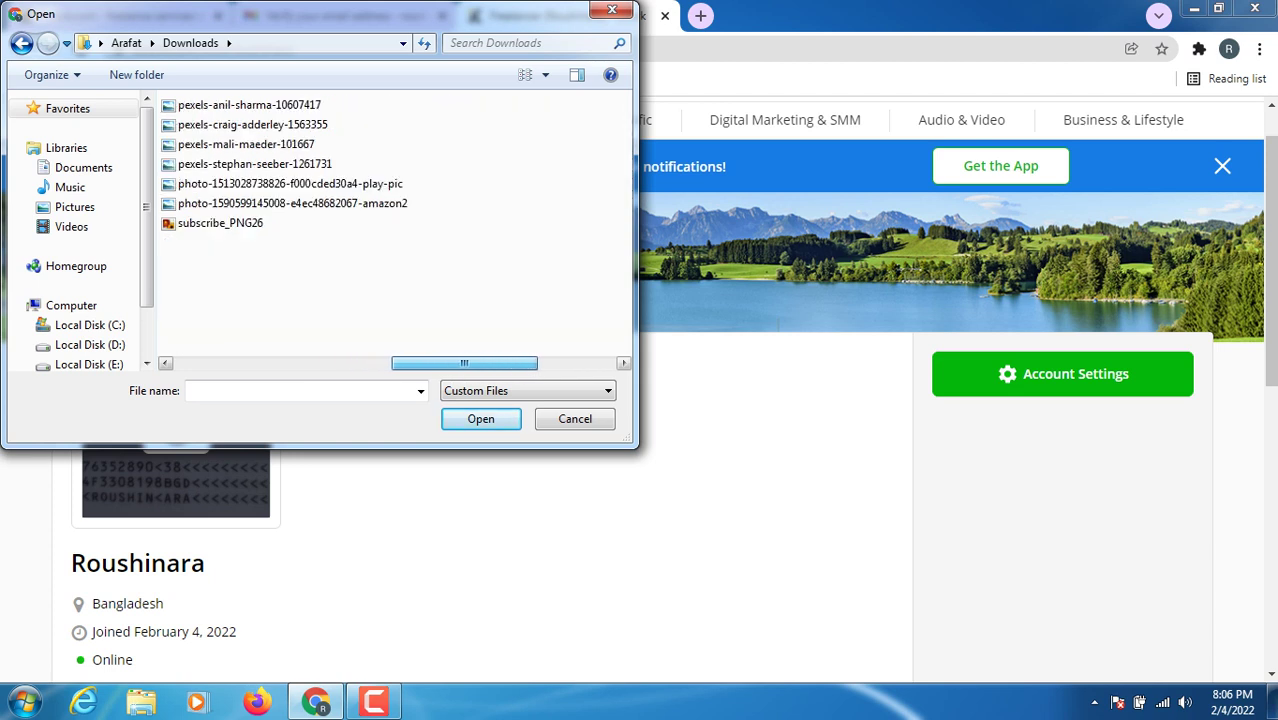
left_click_drag(464, 363, 301, 363)
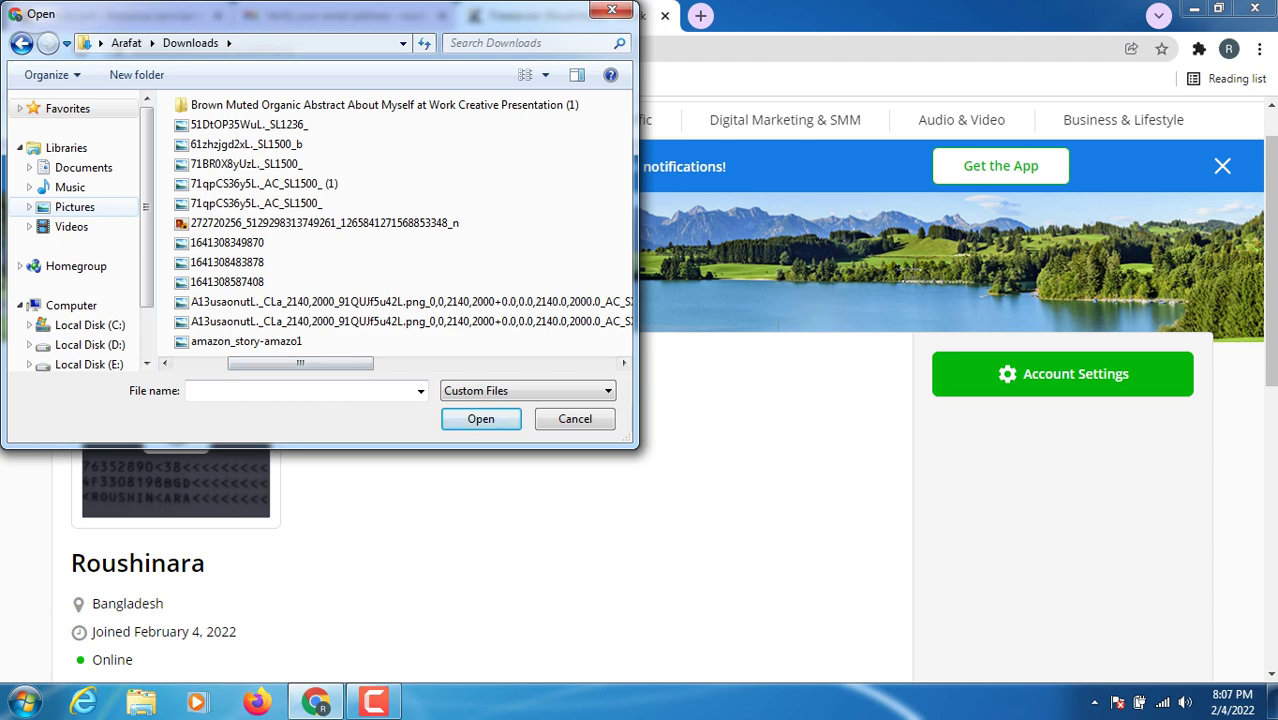
- Check the Documents Camtasia folder, return to Downloads and upload subscribe_PNG26 as the profile photo
left_click(83, 167)
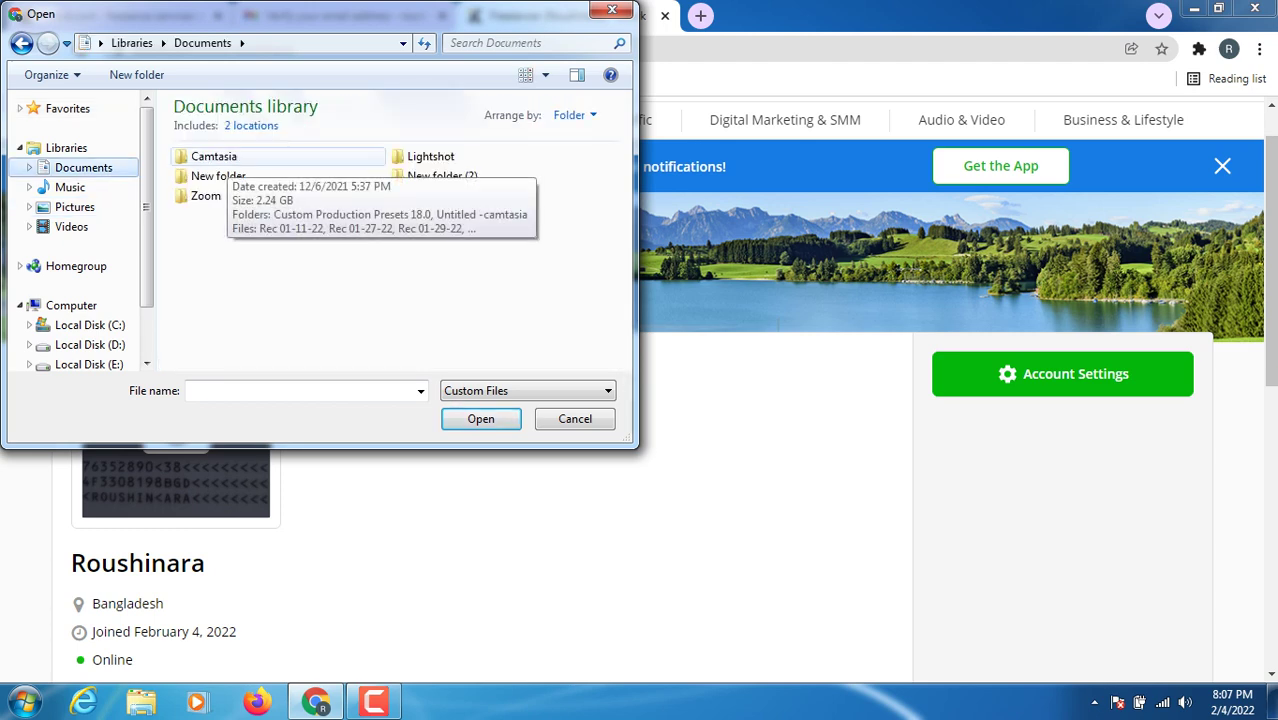
right_click(226, 157)
left_click(273, 198)
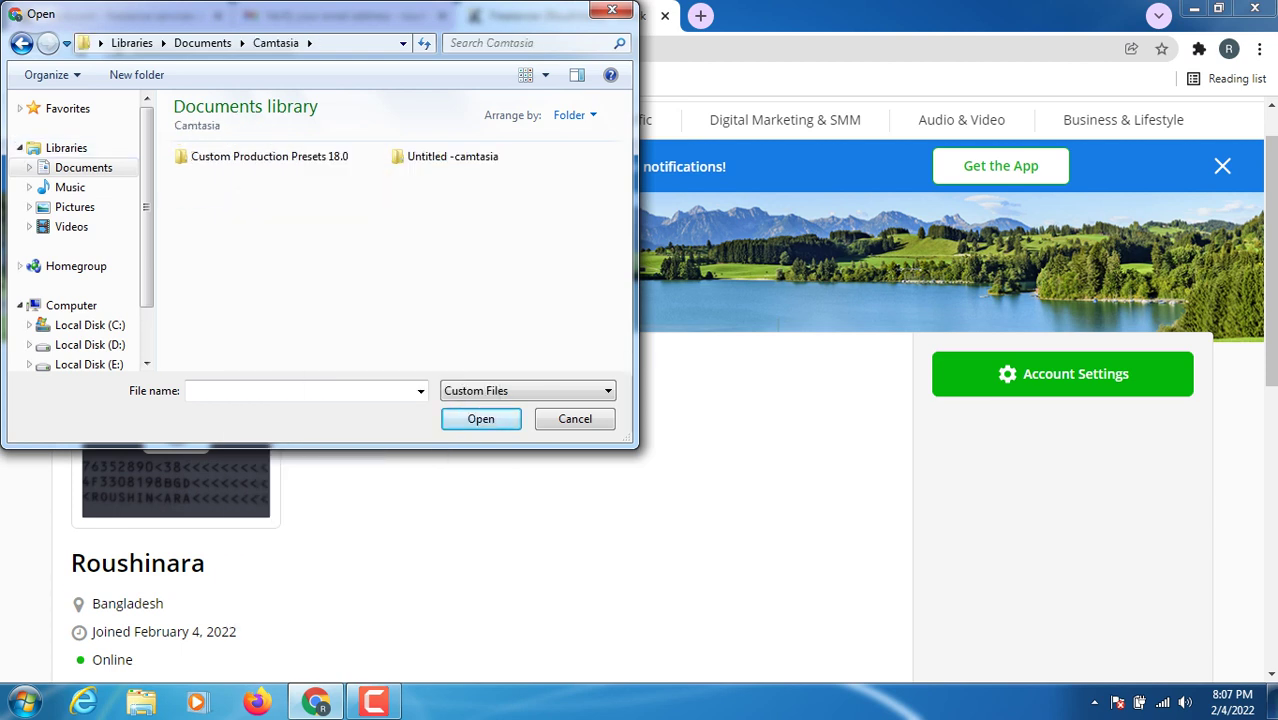
left_click(67, 108)
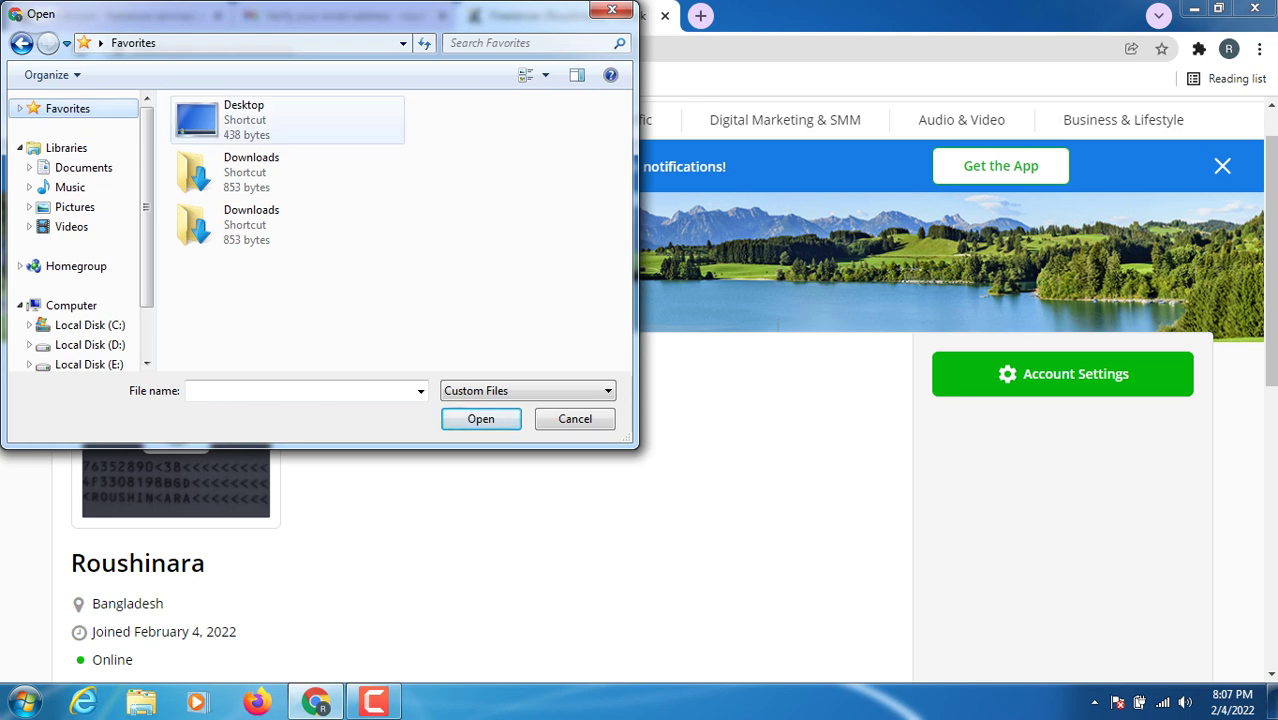
right_click(246, 180)
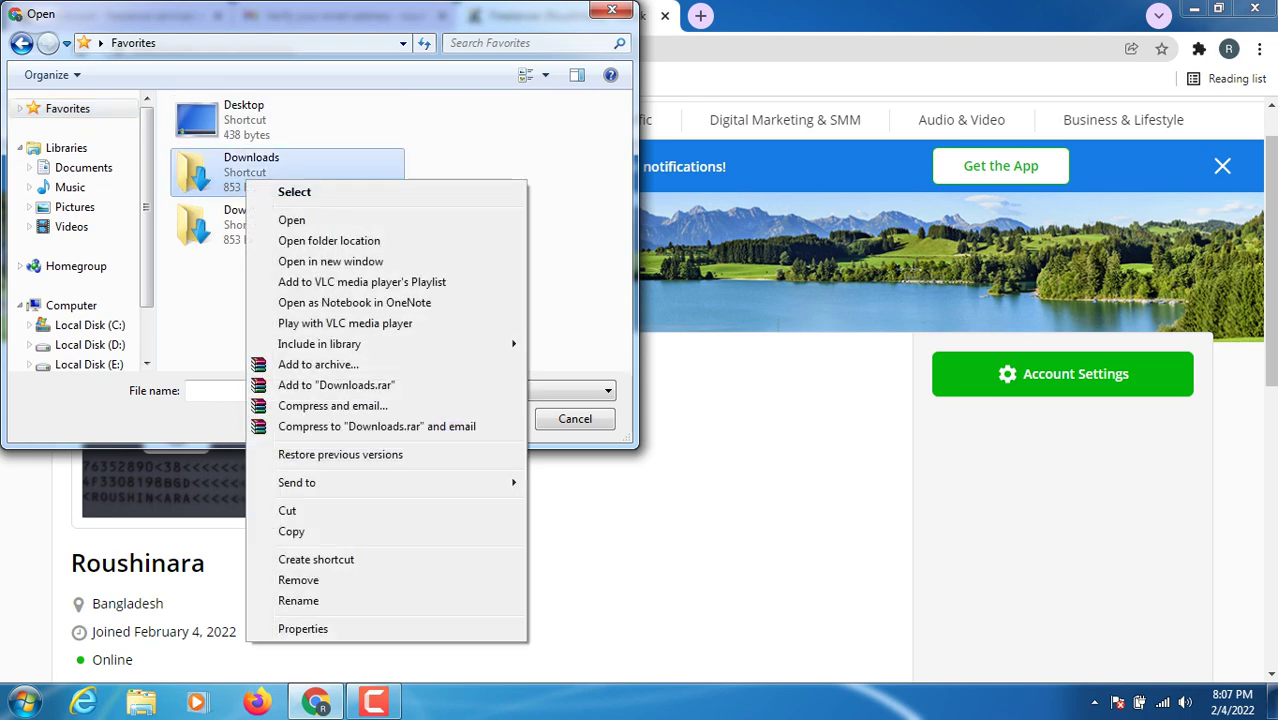
left_click(291, 220)
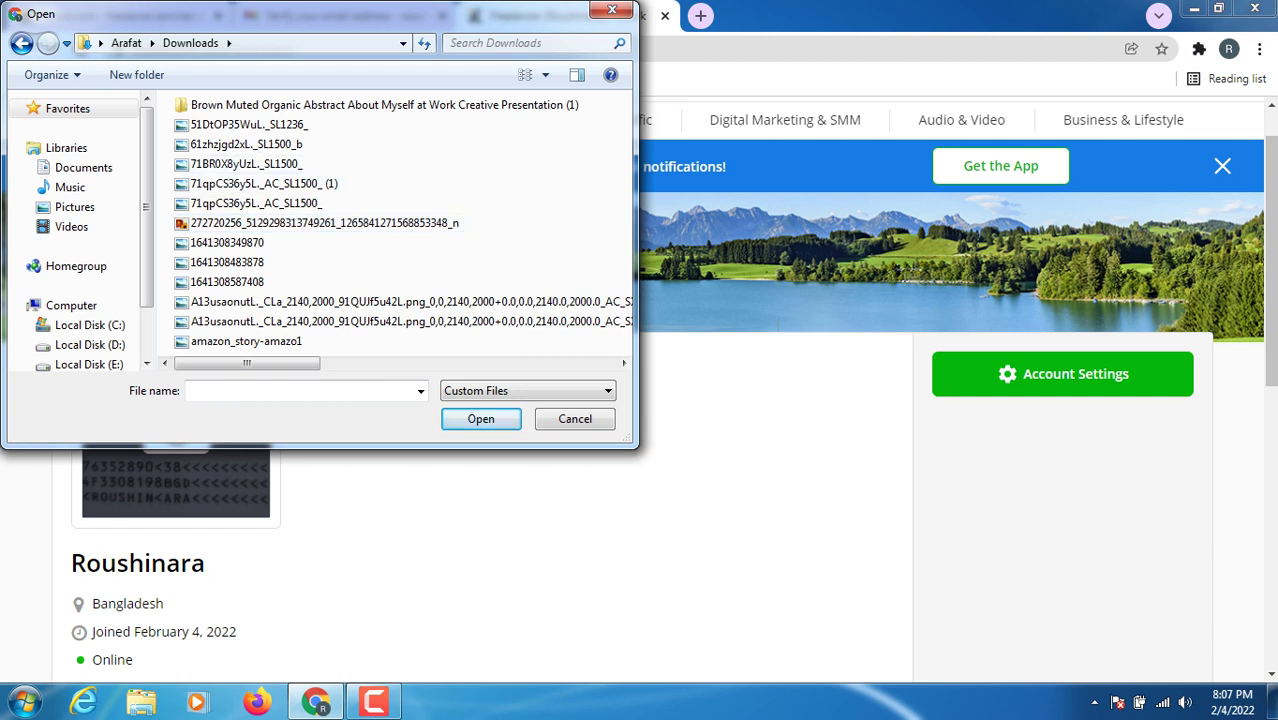
left_click_drag(242, 363, 460, 363)
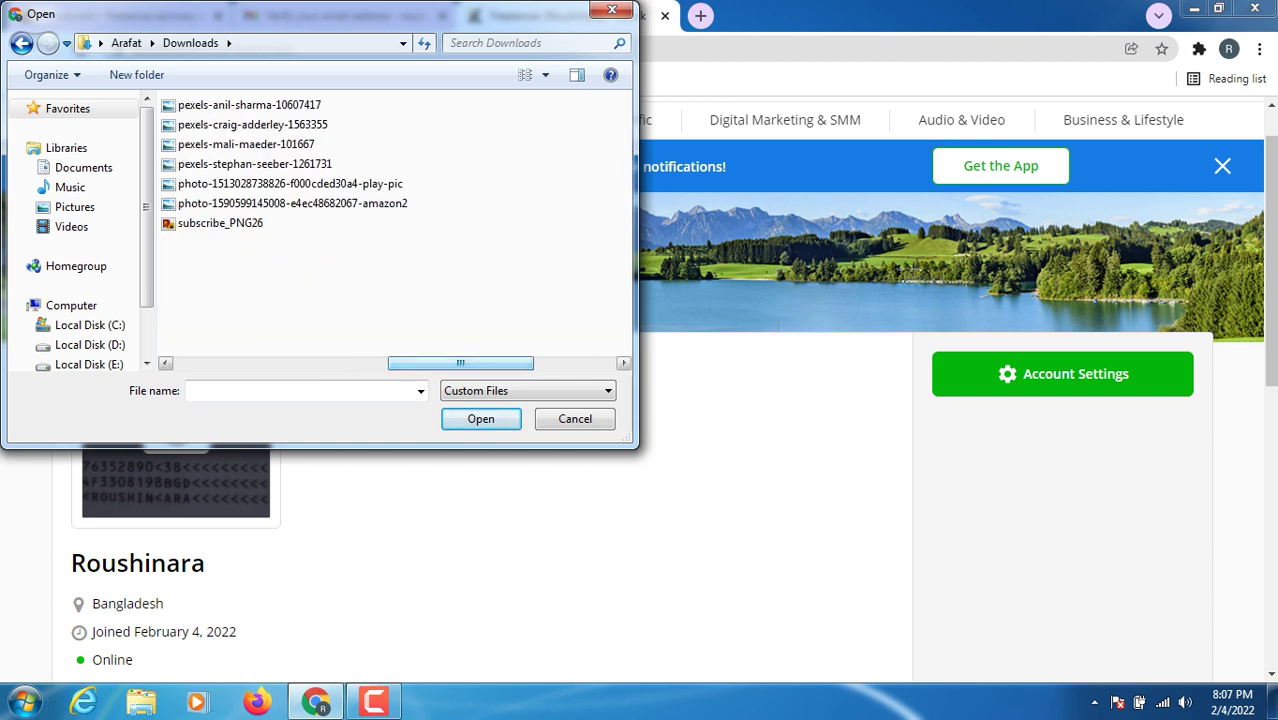
left_click(220, 223)
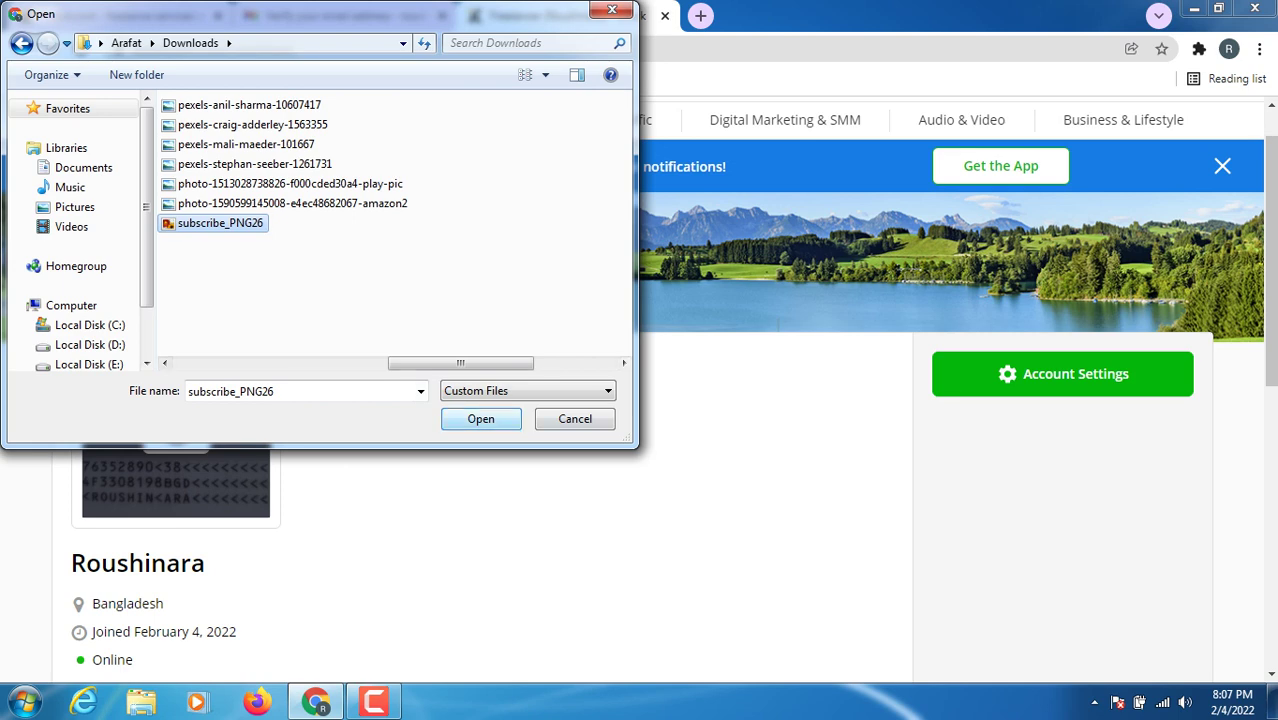
key("Return")
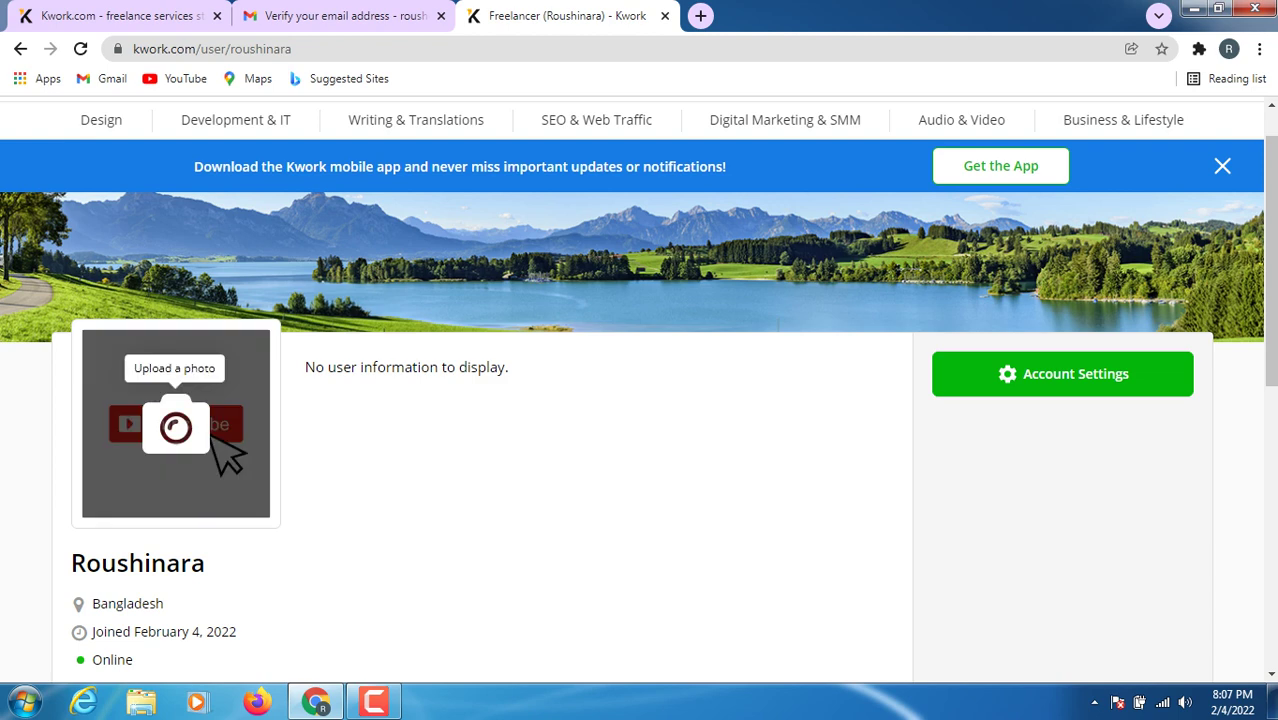
- Upload the IMG_20211025_170020 portrait from Downloads as the profile photo
left_click(176, 428)
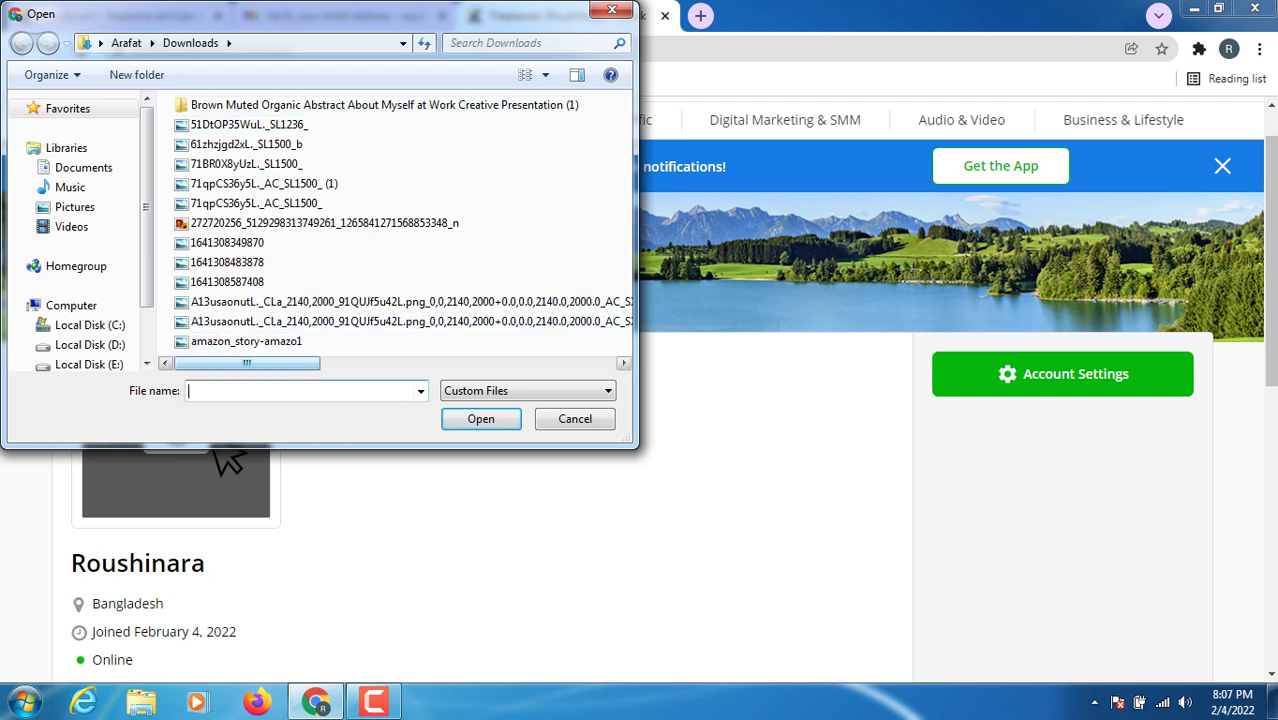
left_click_drag(247, 363, 360, 363)
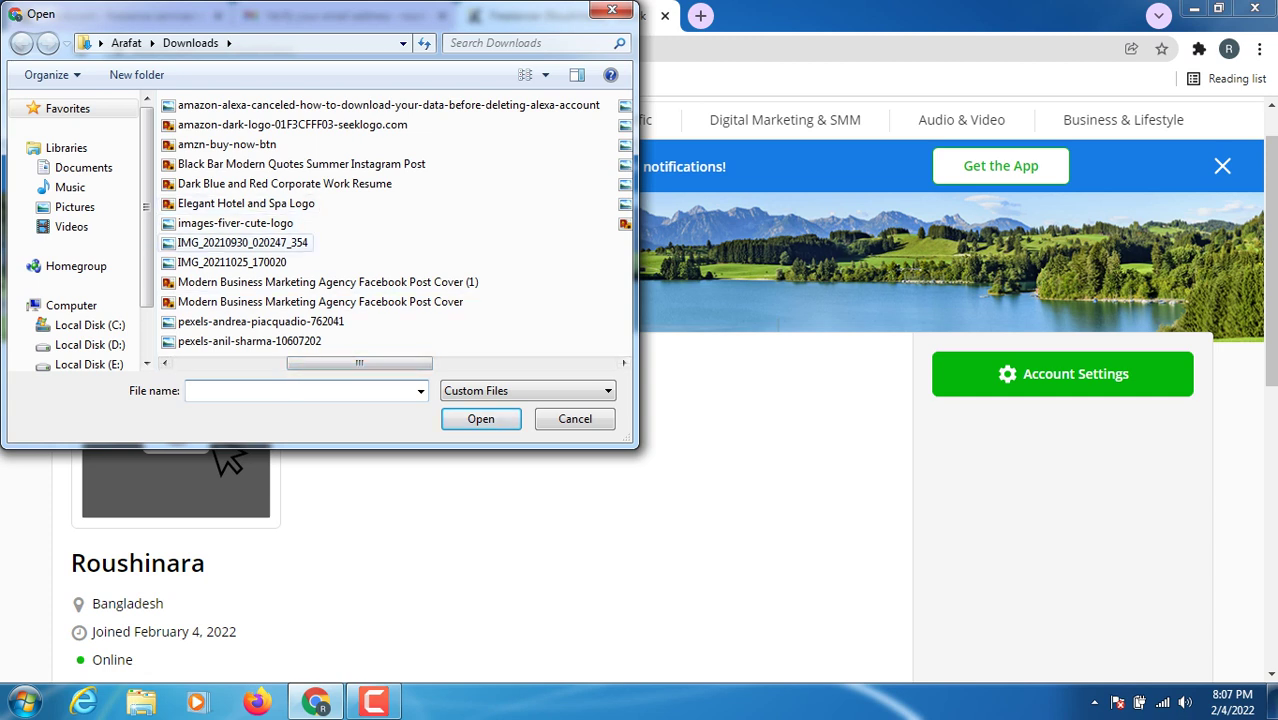
left_click(232, 262)
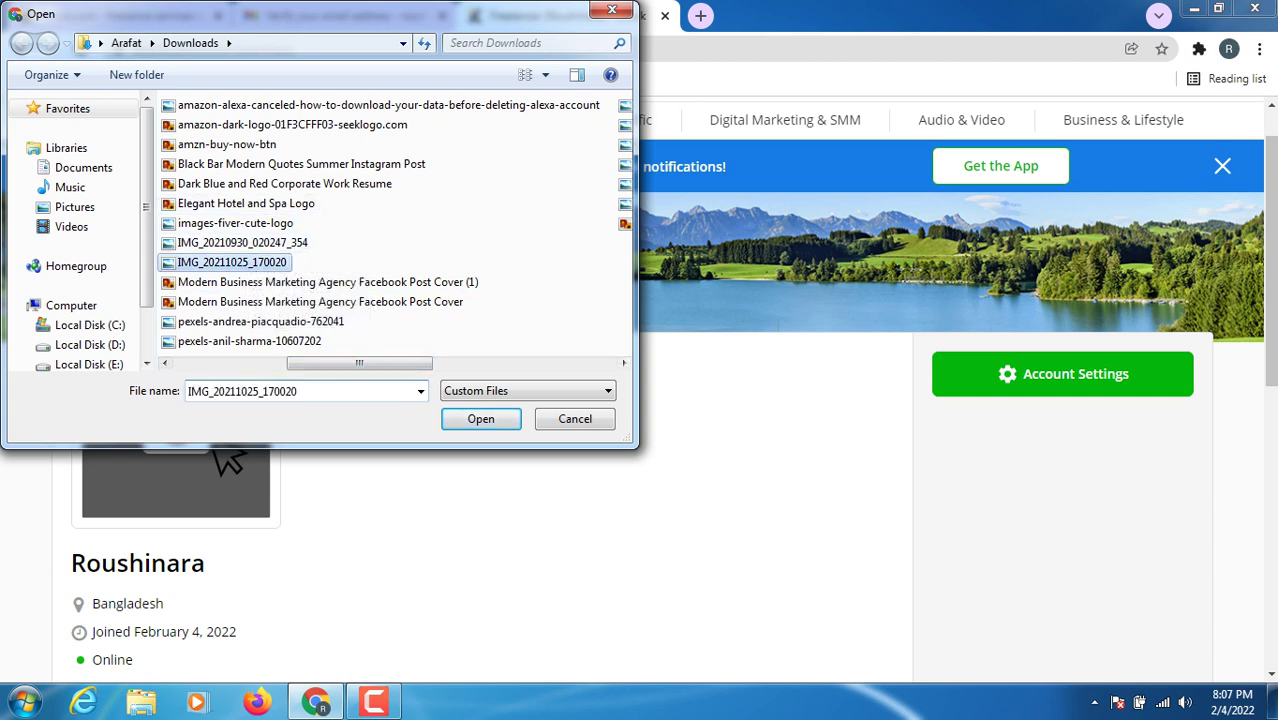
left_click(481, 419)
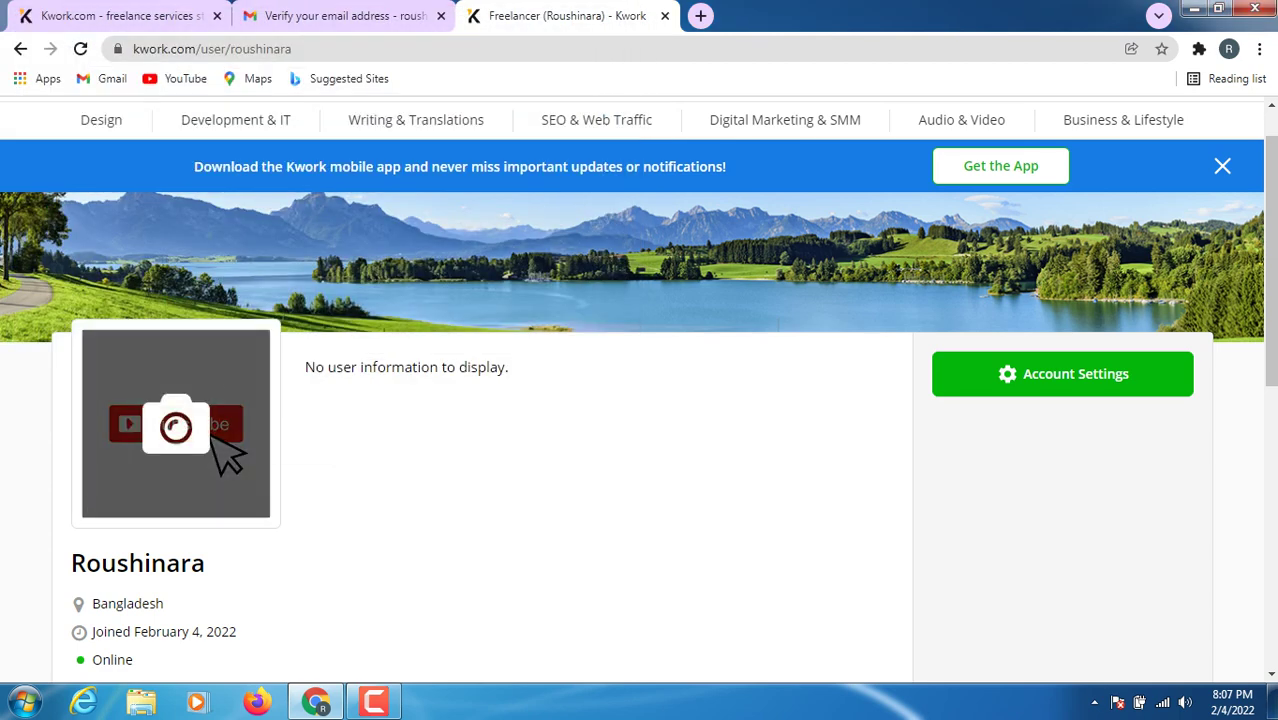
- Reopen the photo picker, cancel it without changes, and scroll over the profile page
left_click(224, 443)
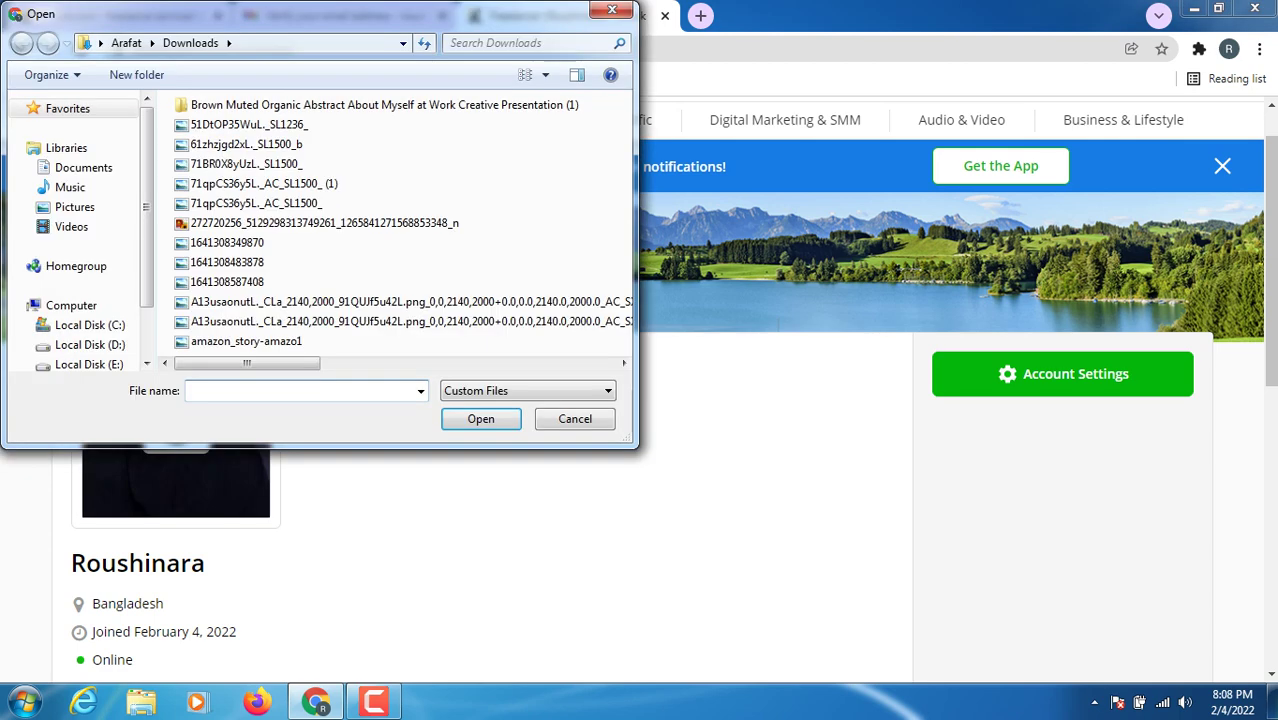
left_click(575, 418)
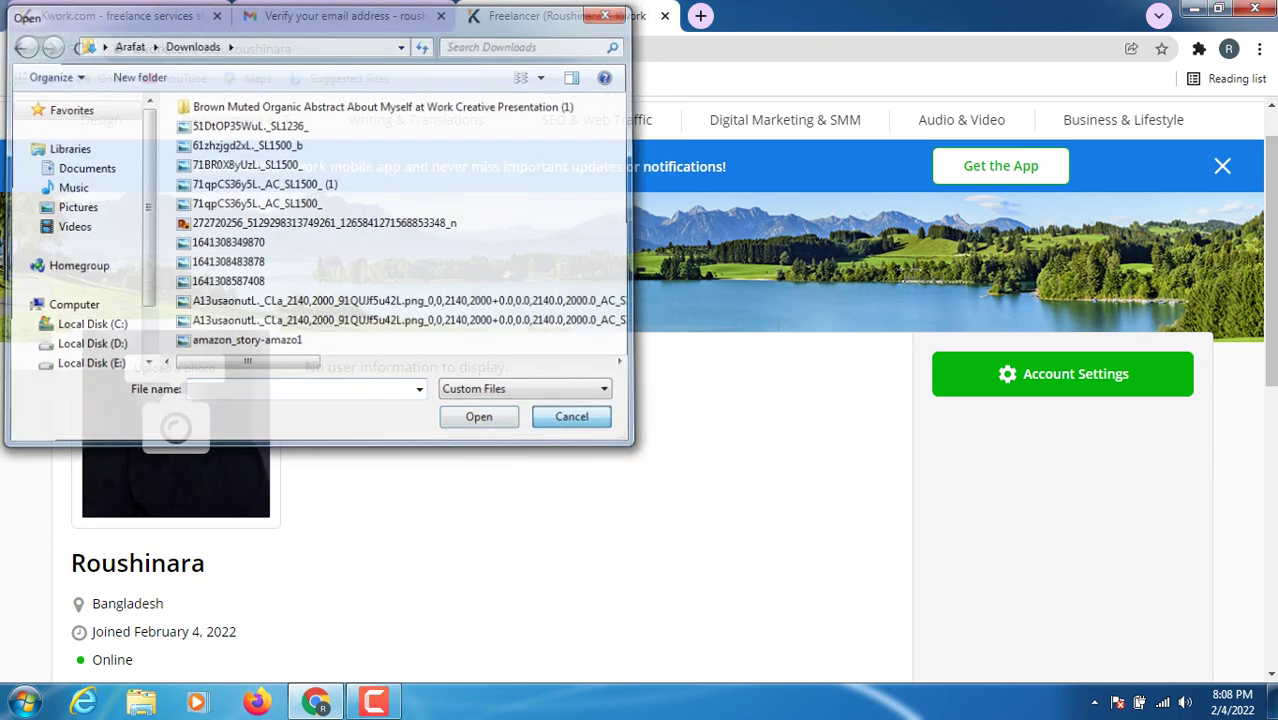
scroll(640, 390, "down", 5)
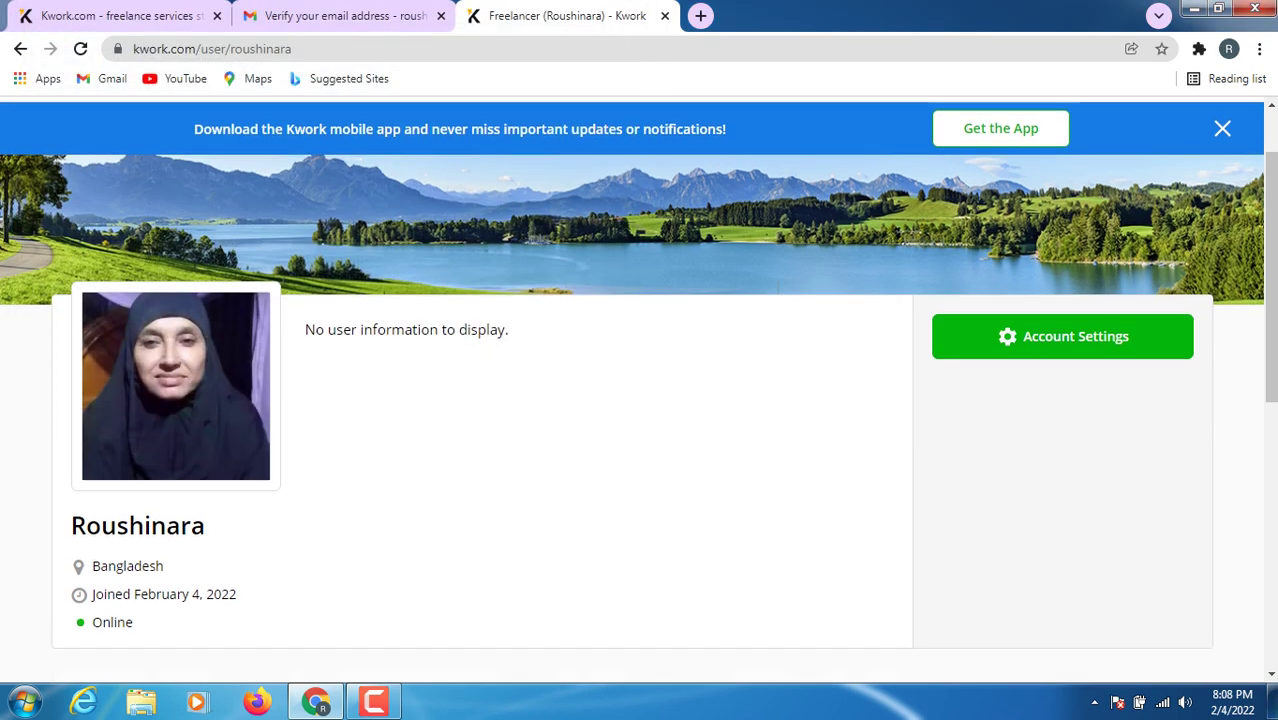
scroll(640, 390, "down", 2)
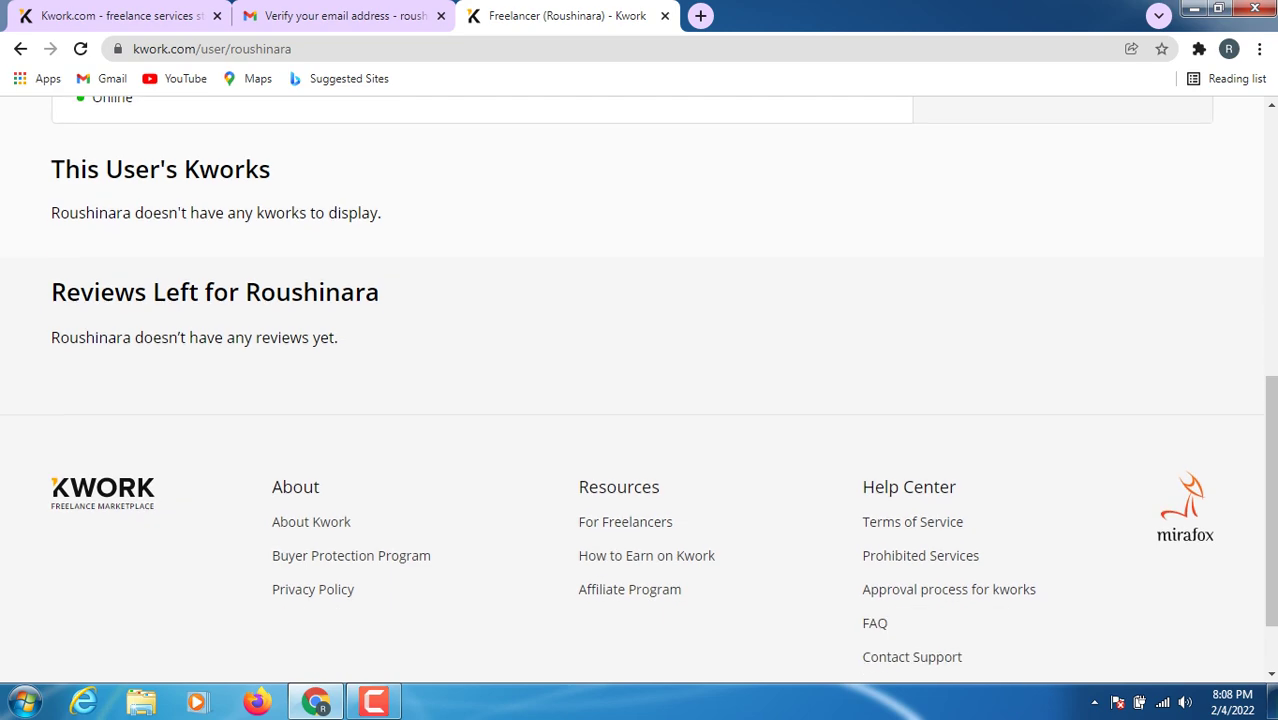
scroll(1006, 615, "up", 7)
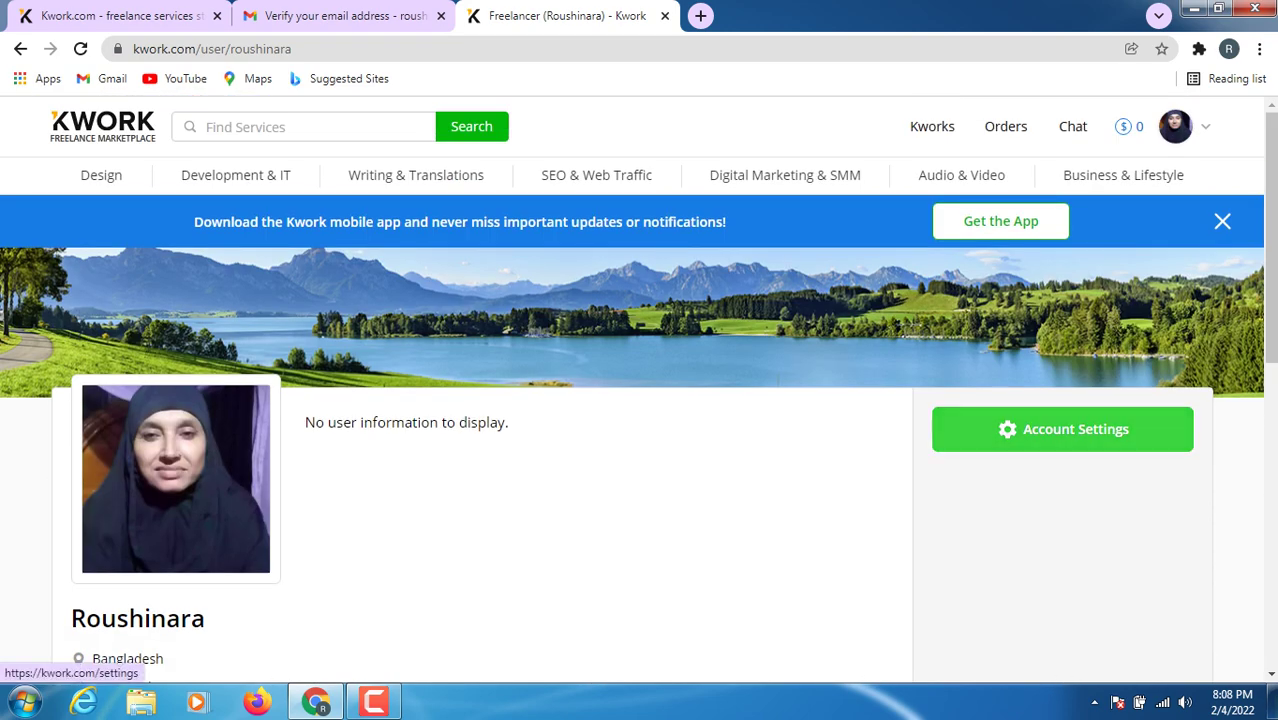
- Go to Account Settings and switch to the Profile tab
left_click(1062, 429)
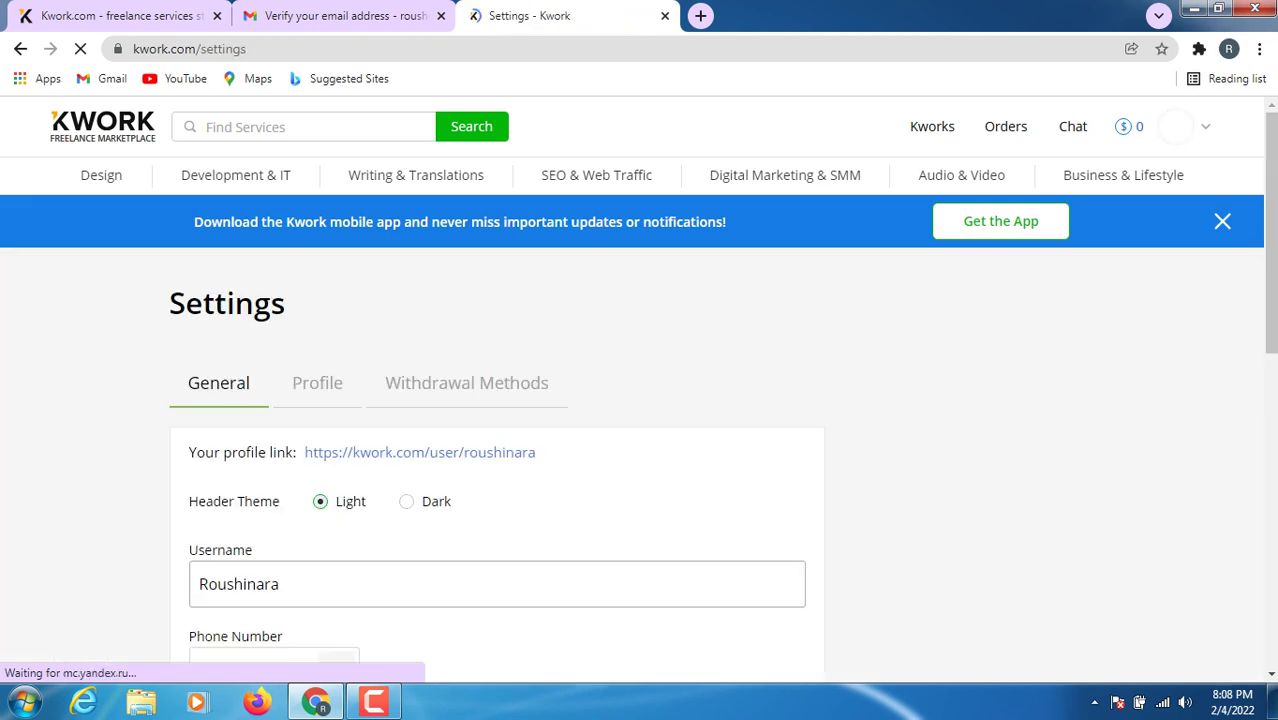
scroll(640, 400, "down", 4)
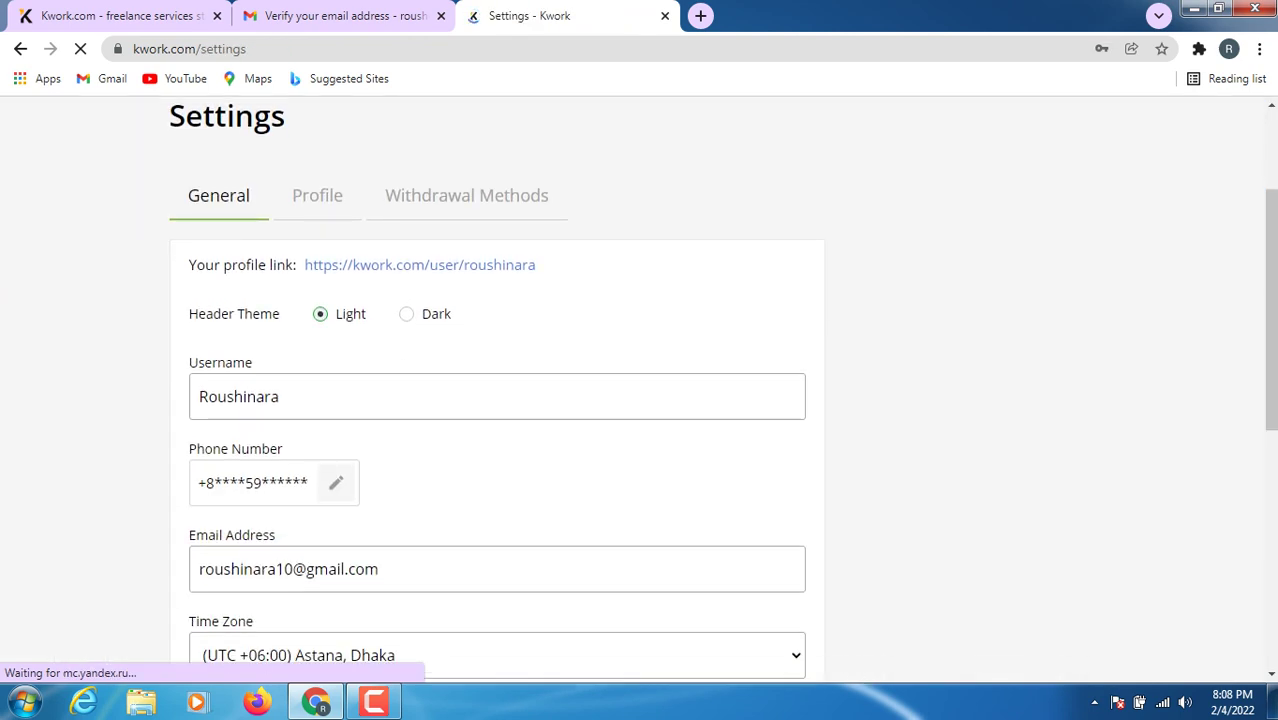
scroll(640, 400, "down", 2)
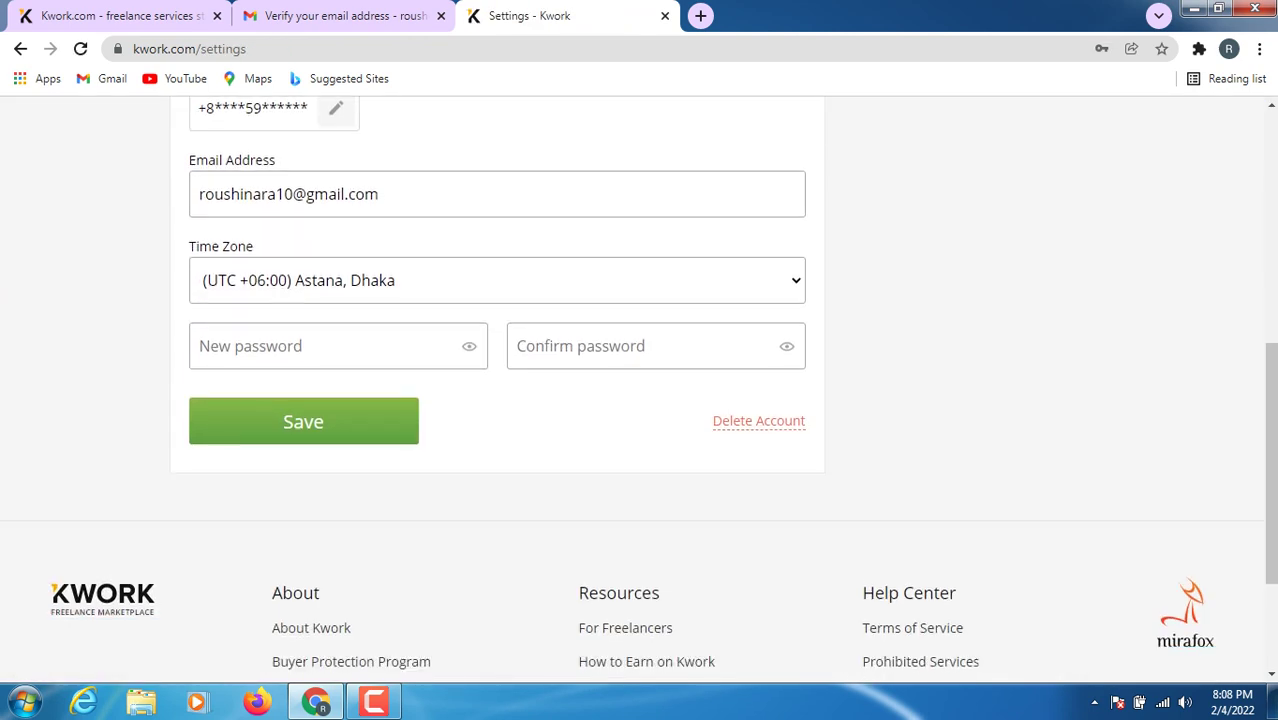
scroll(640, 400, "up", 6)
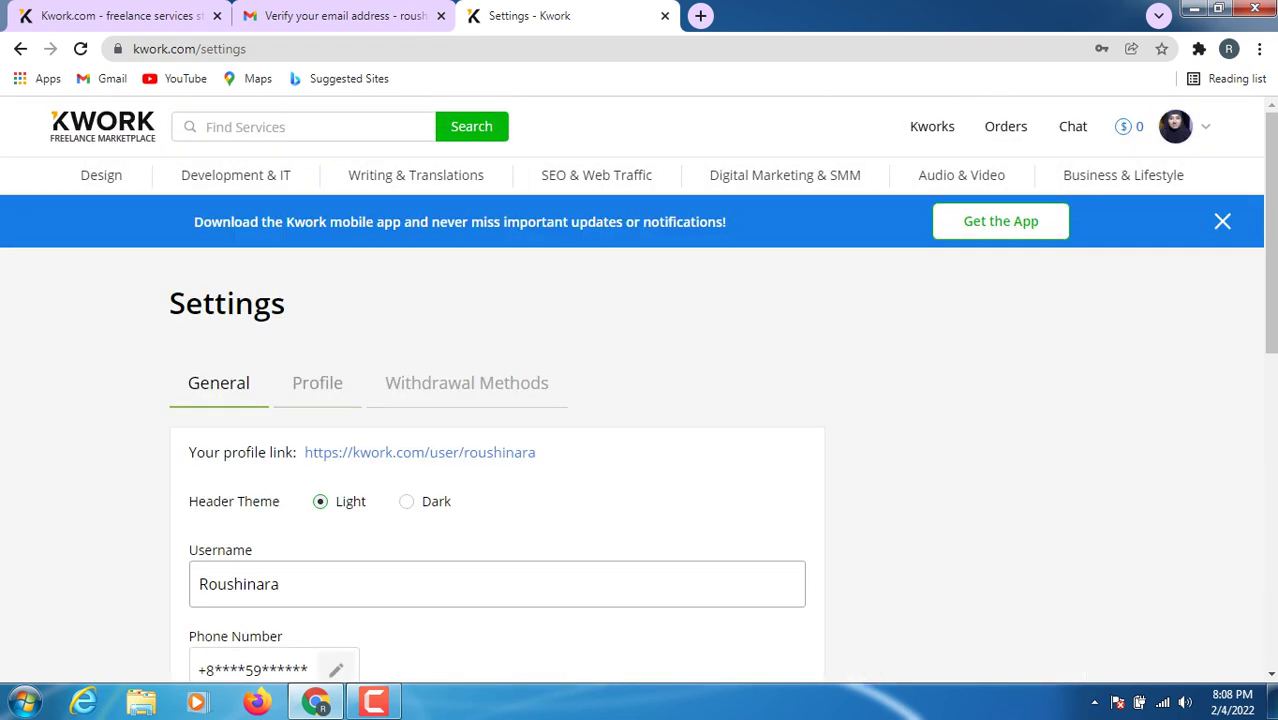
left_click(317, 383)
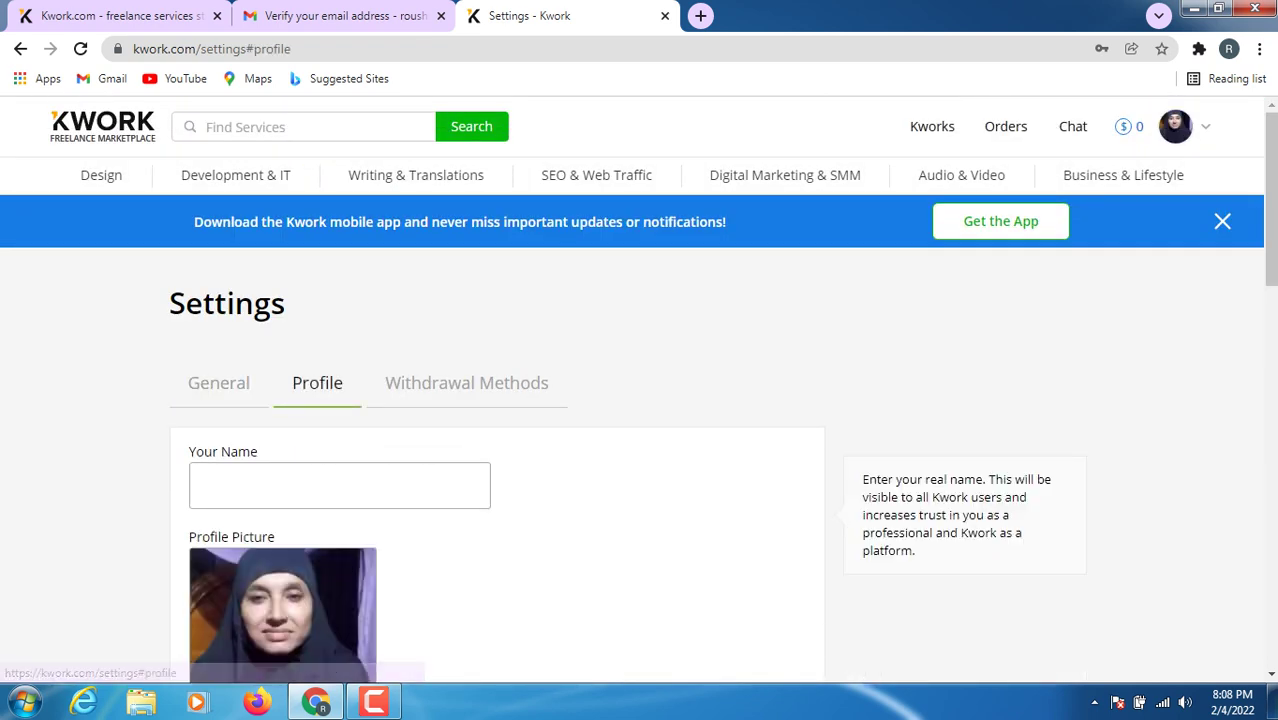
- Enter the account holder's full name in the Your Name field
left_click(340, 485)
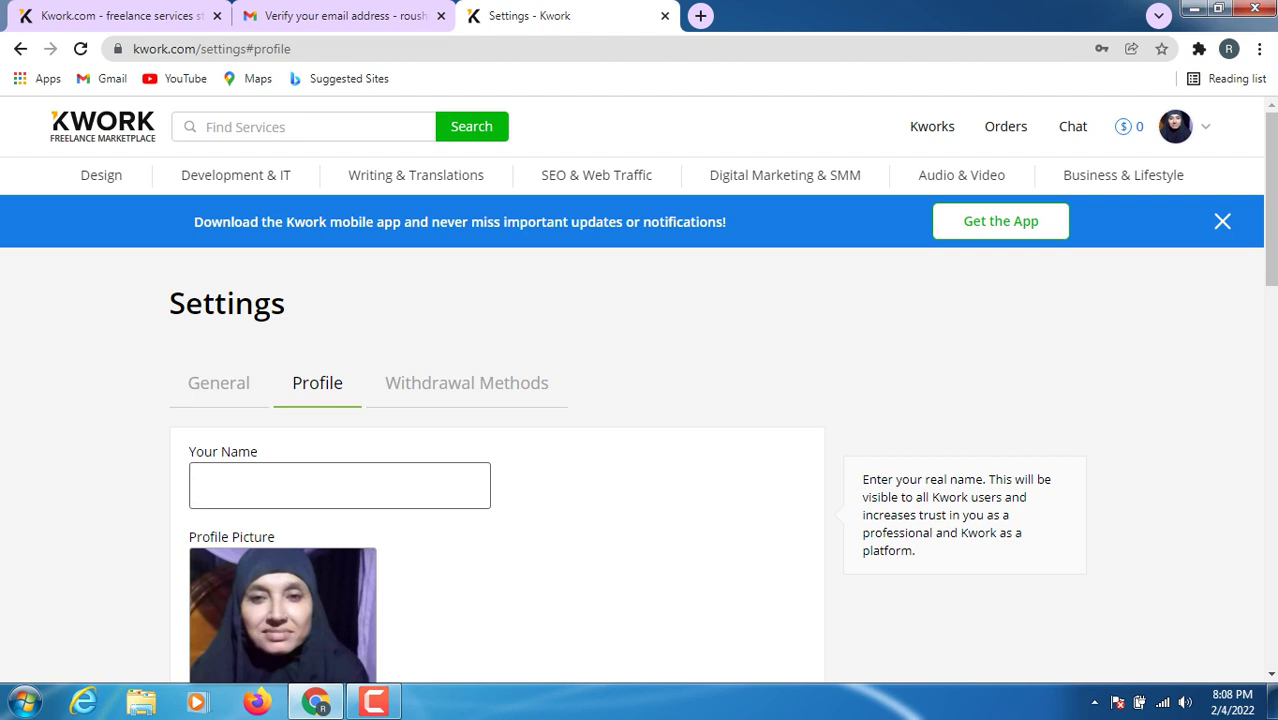
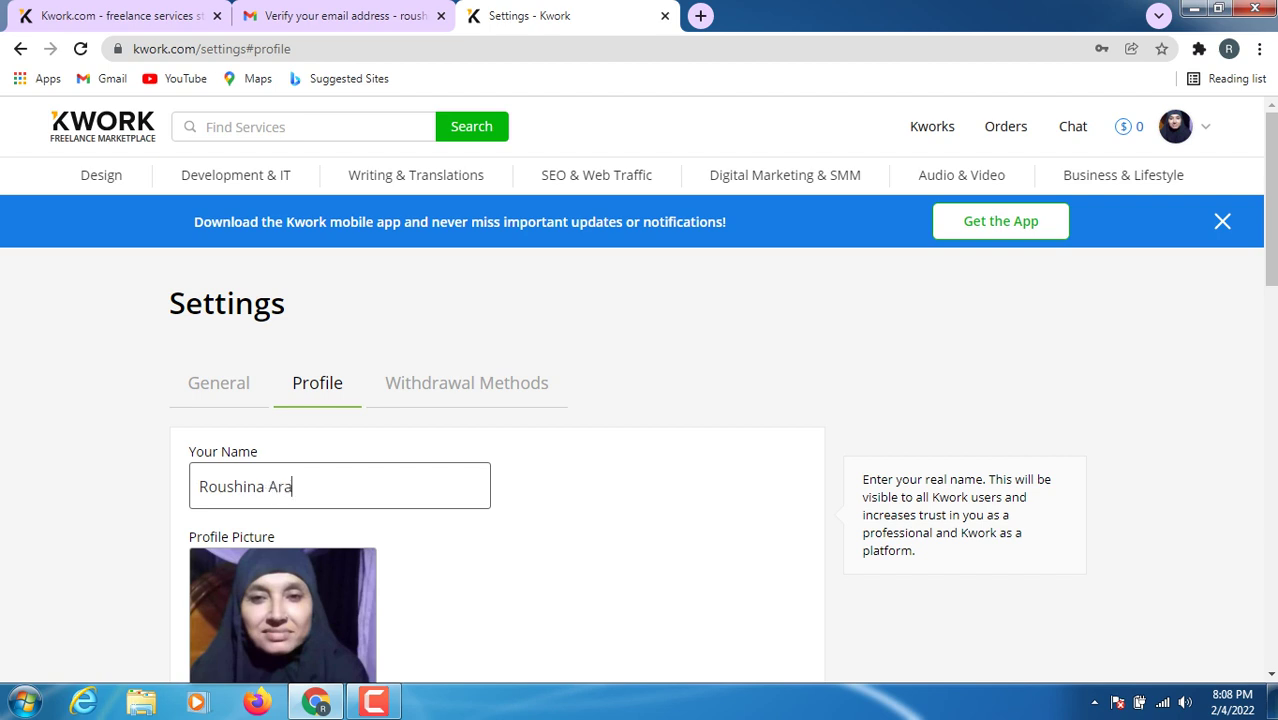
key("Tab")
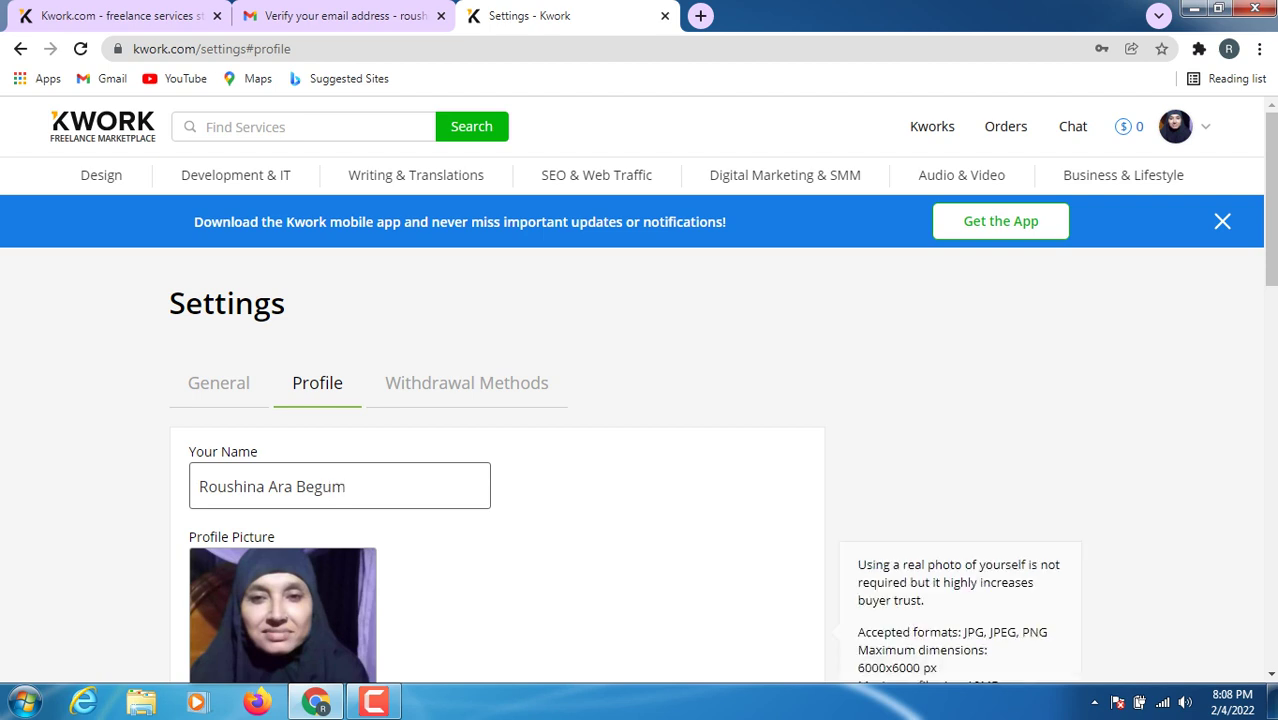
scroll(497, 400, "down", 2)
scroll(497, 400, "down", 2)
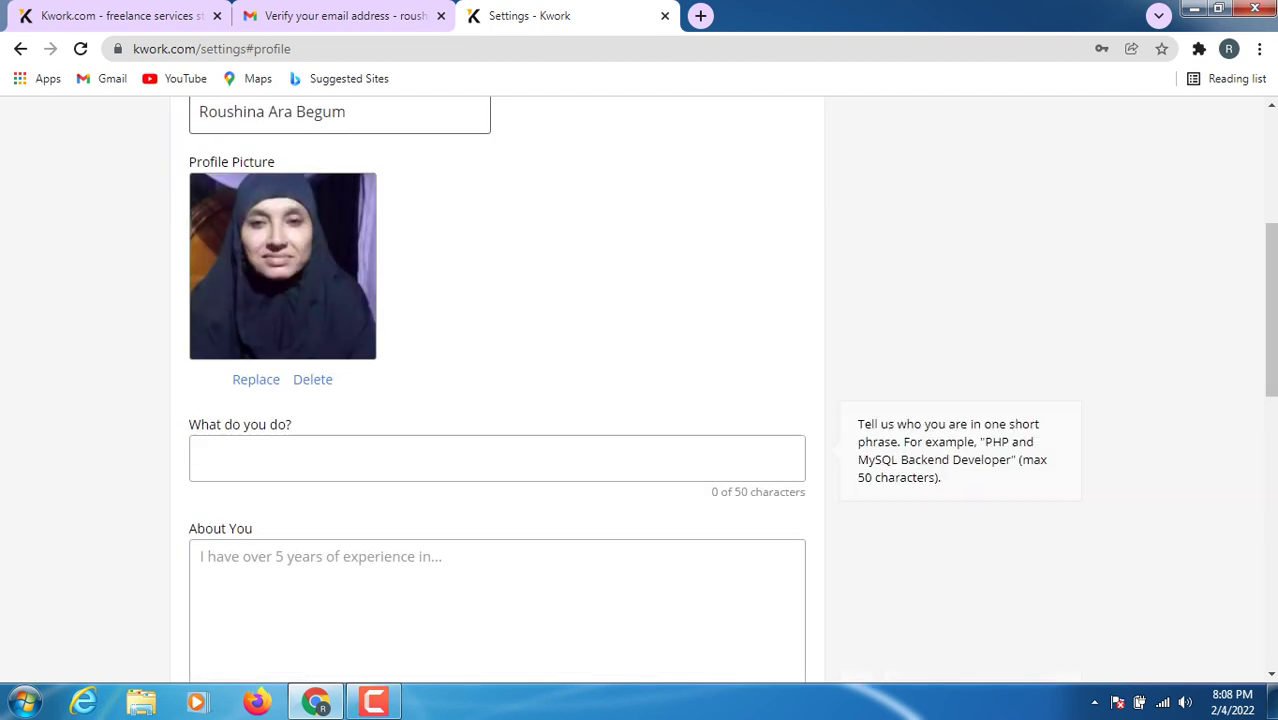
- Type 'I will do Provide Digital Marketing' into the What do you do? headline field
left_click(497, 458)
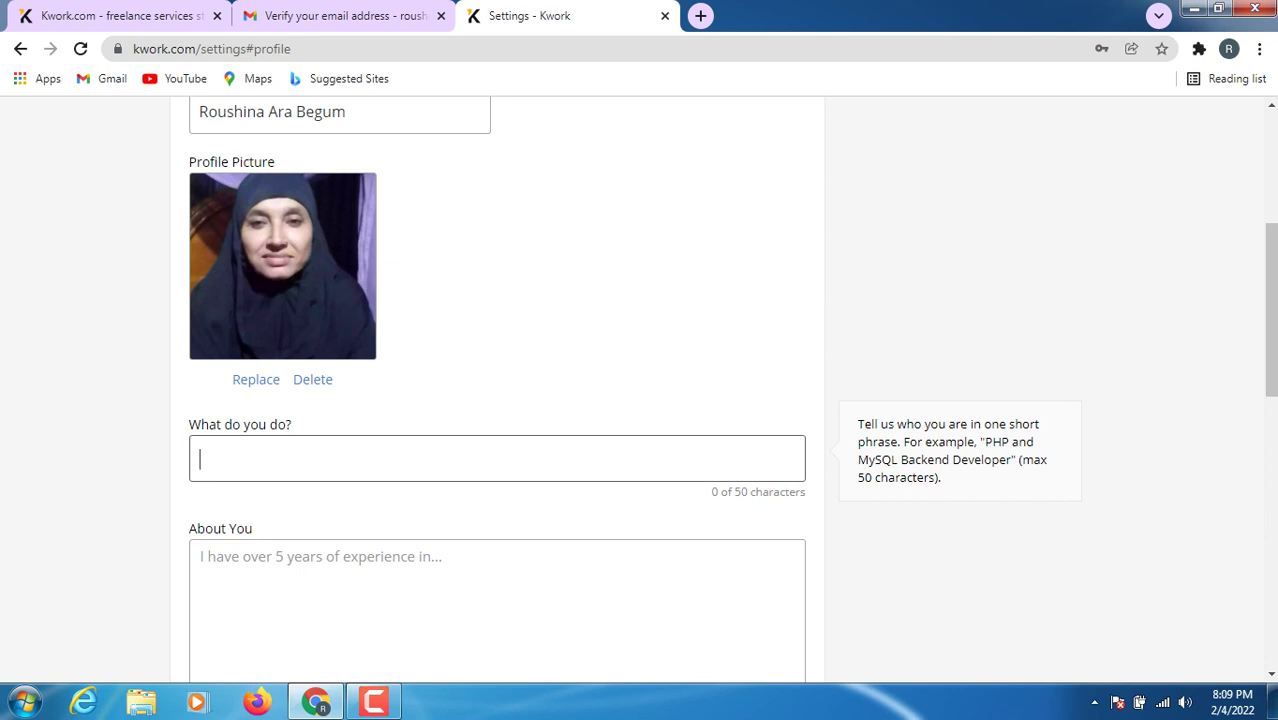
left_click(1272, 702)
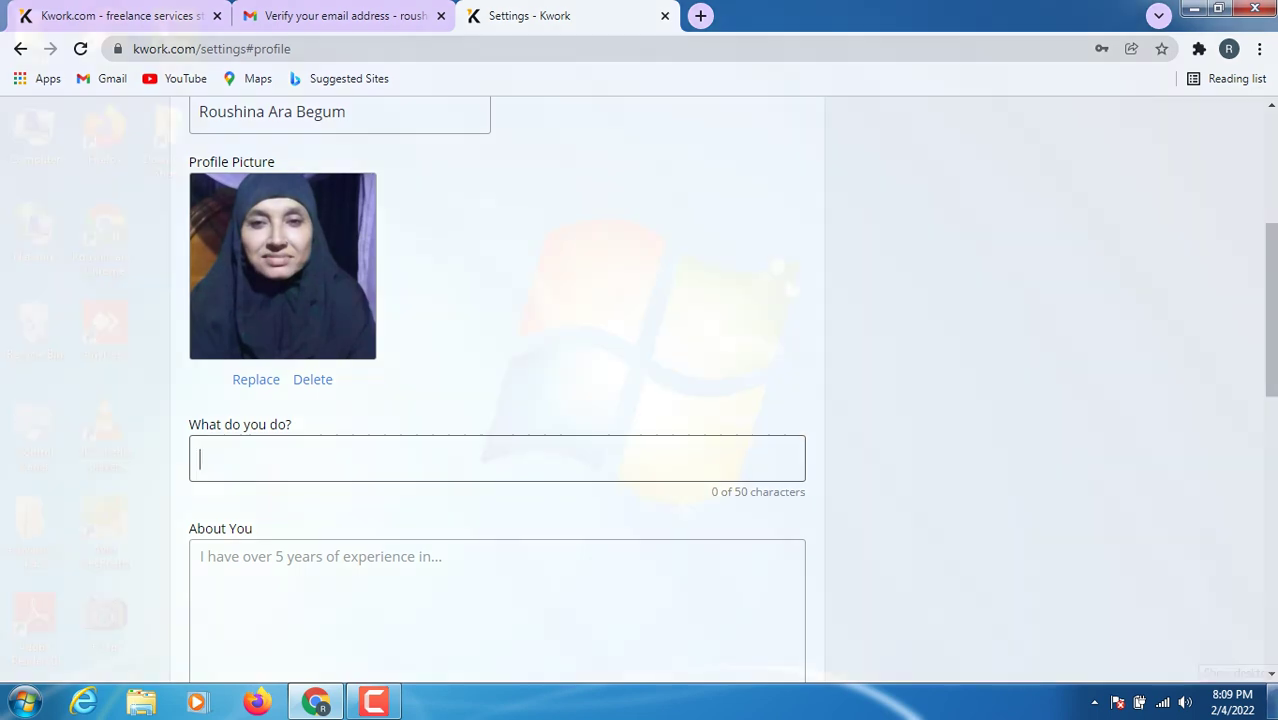
left_click(1272, 702)
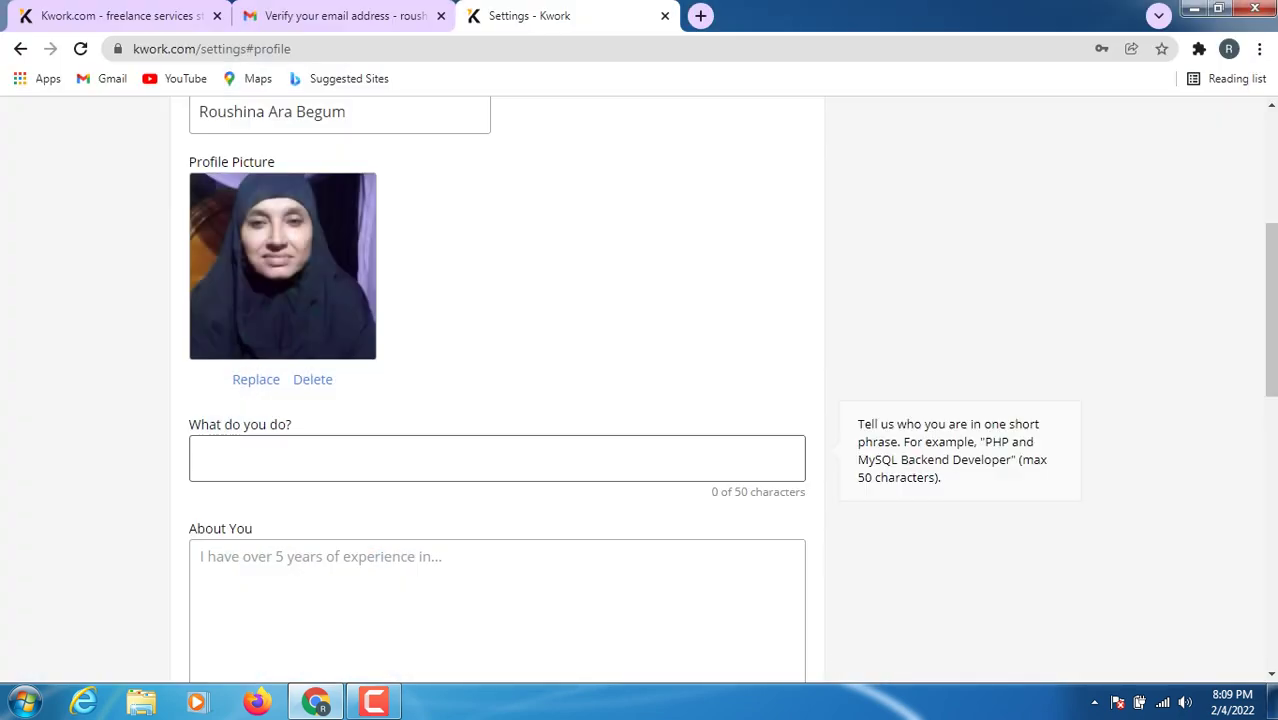
type("I")
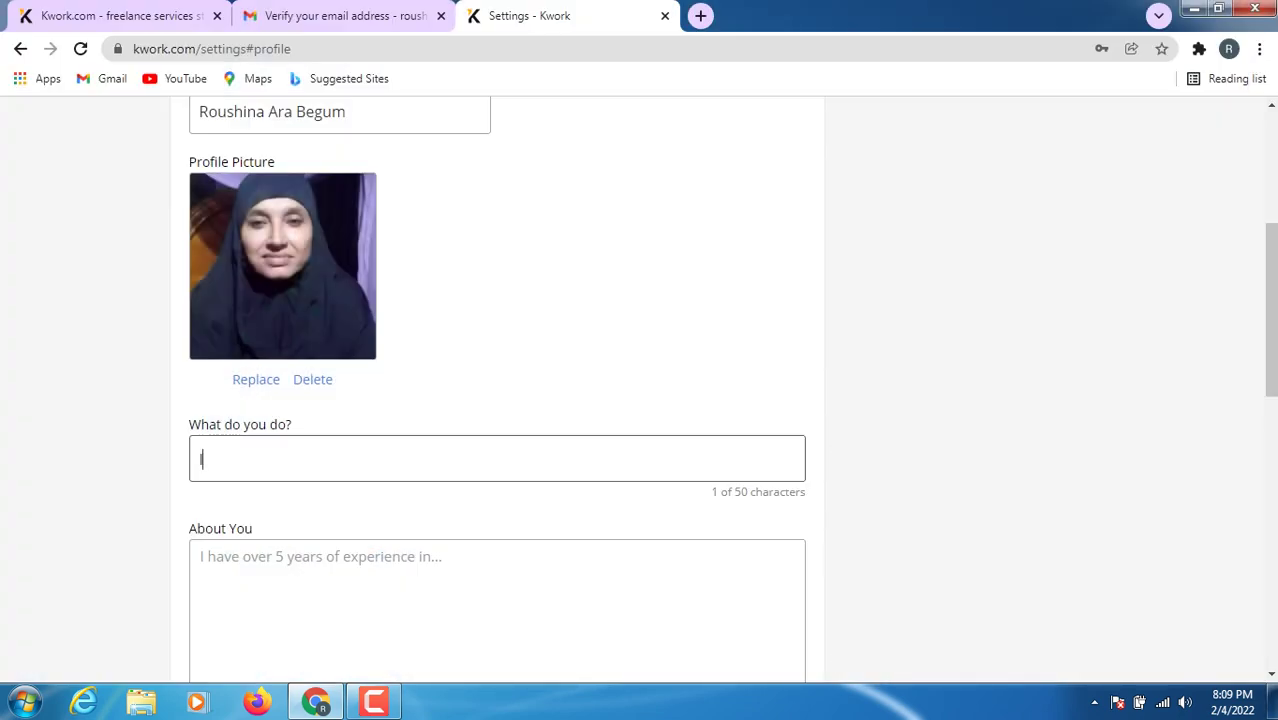
type(" will do Pro")
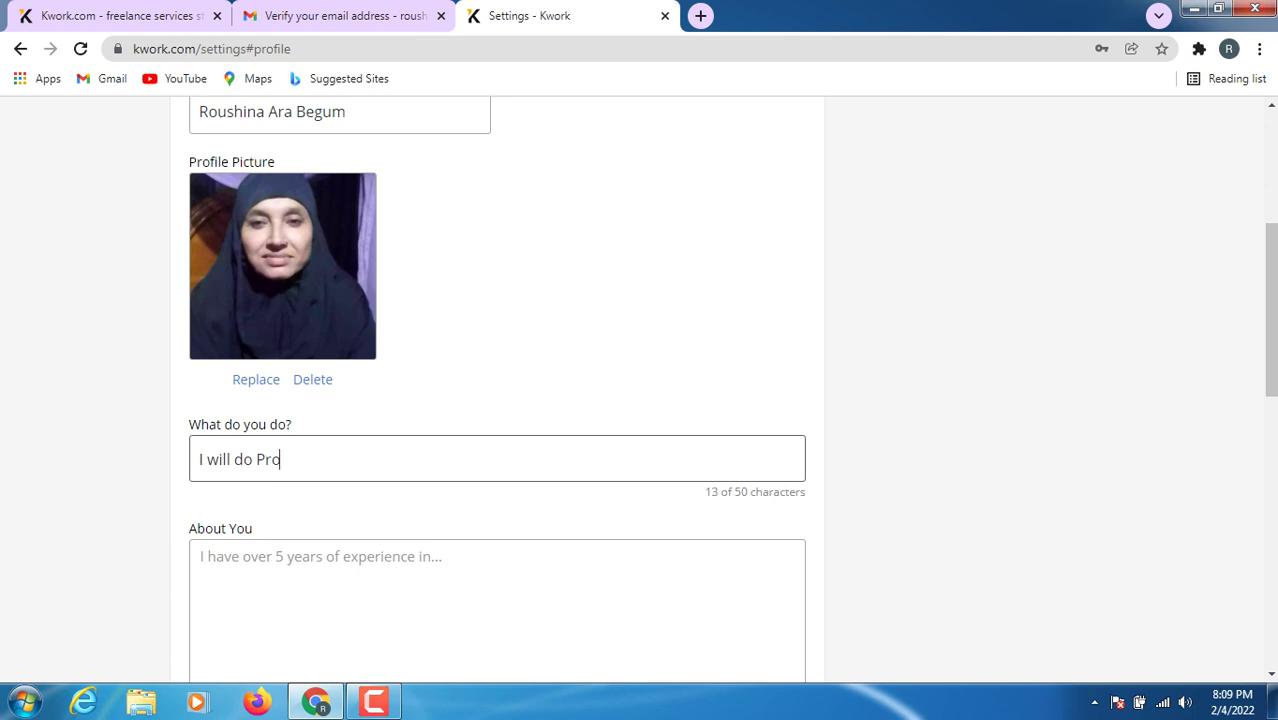
type("vide Digital")
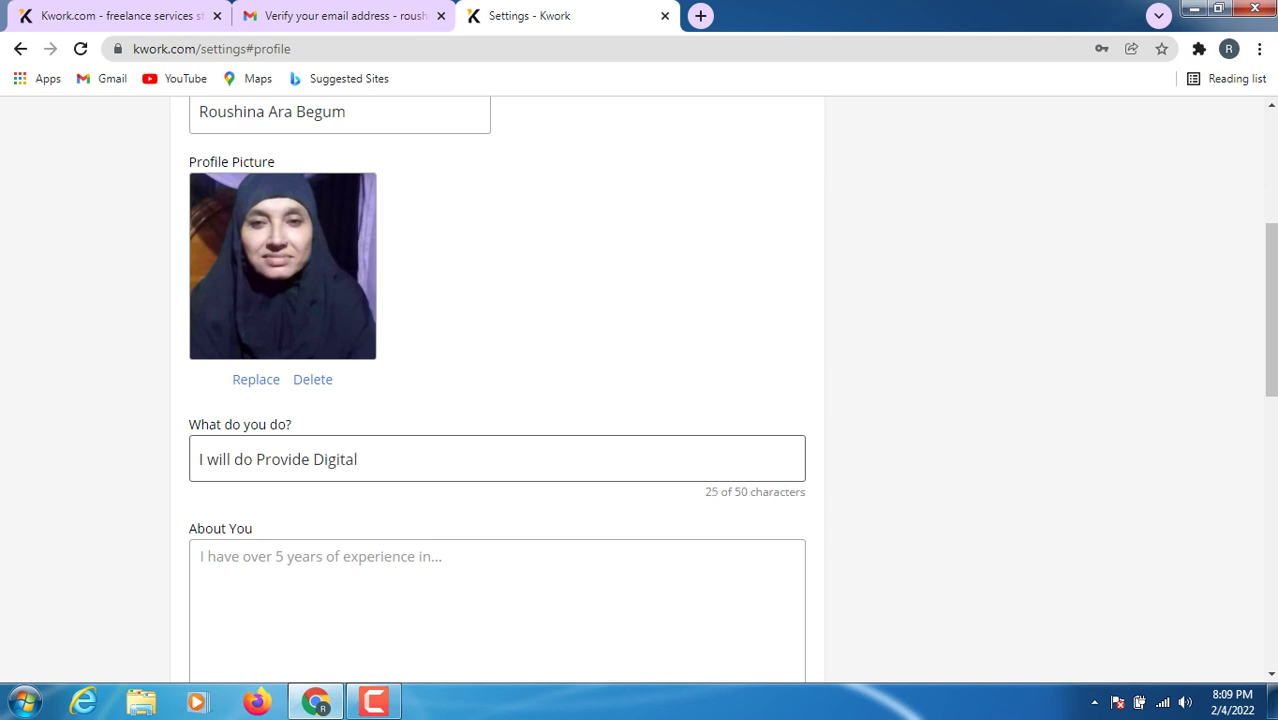
type(" Marketing")
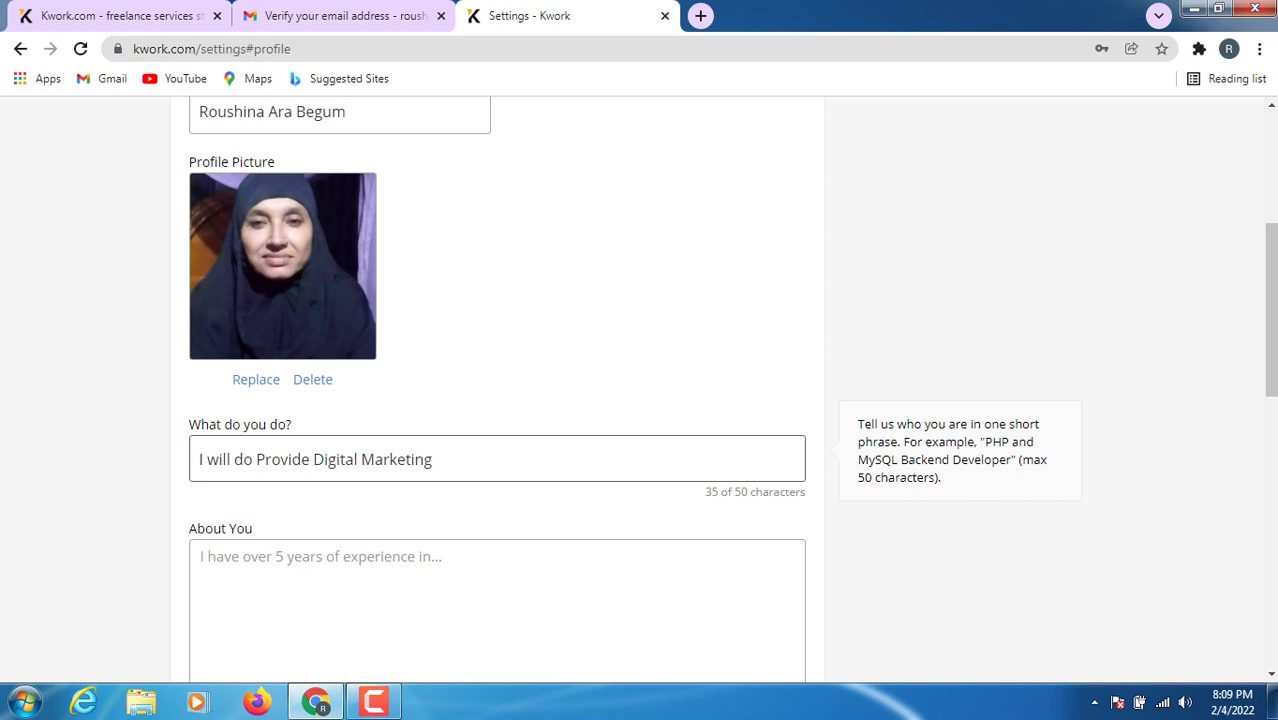
key("Tab")
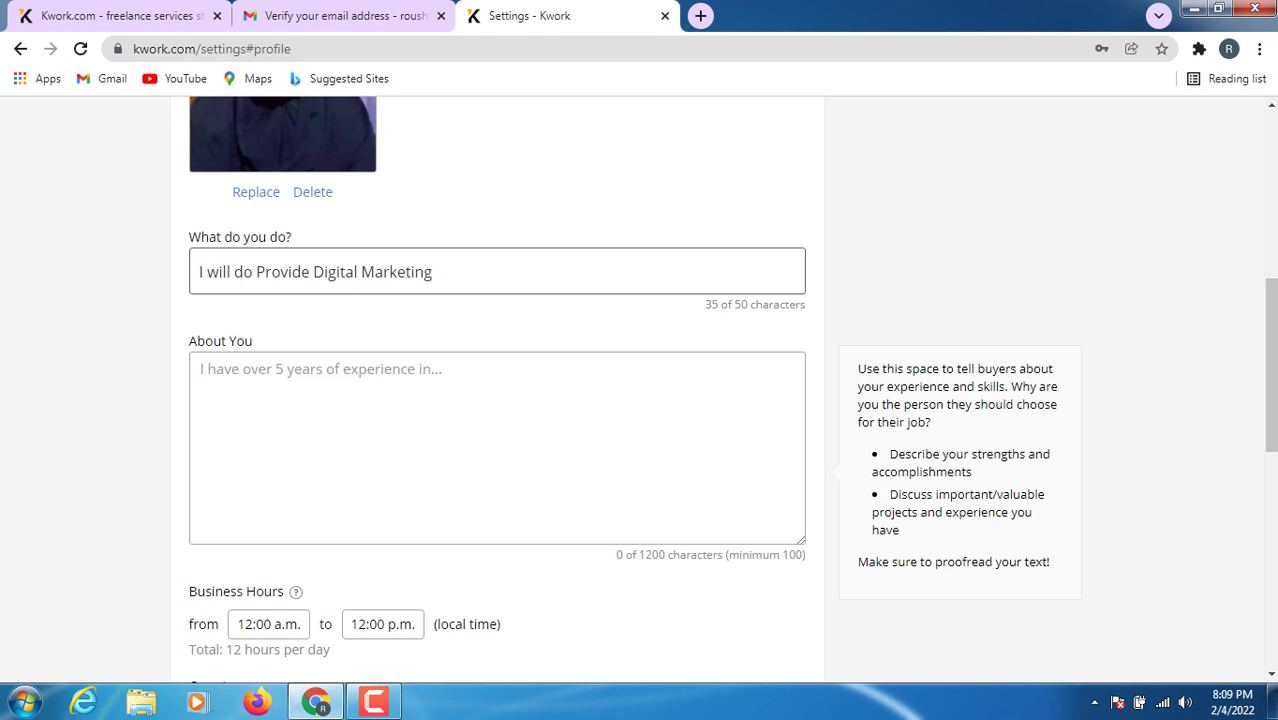
left_click(201, 369)
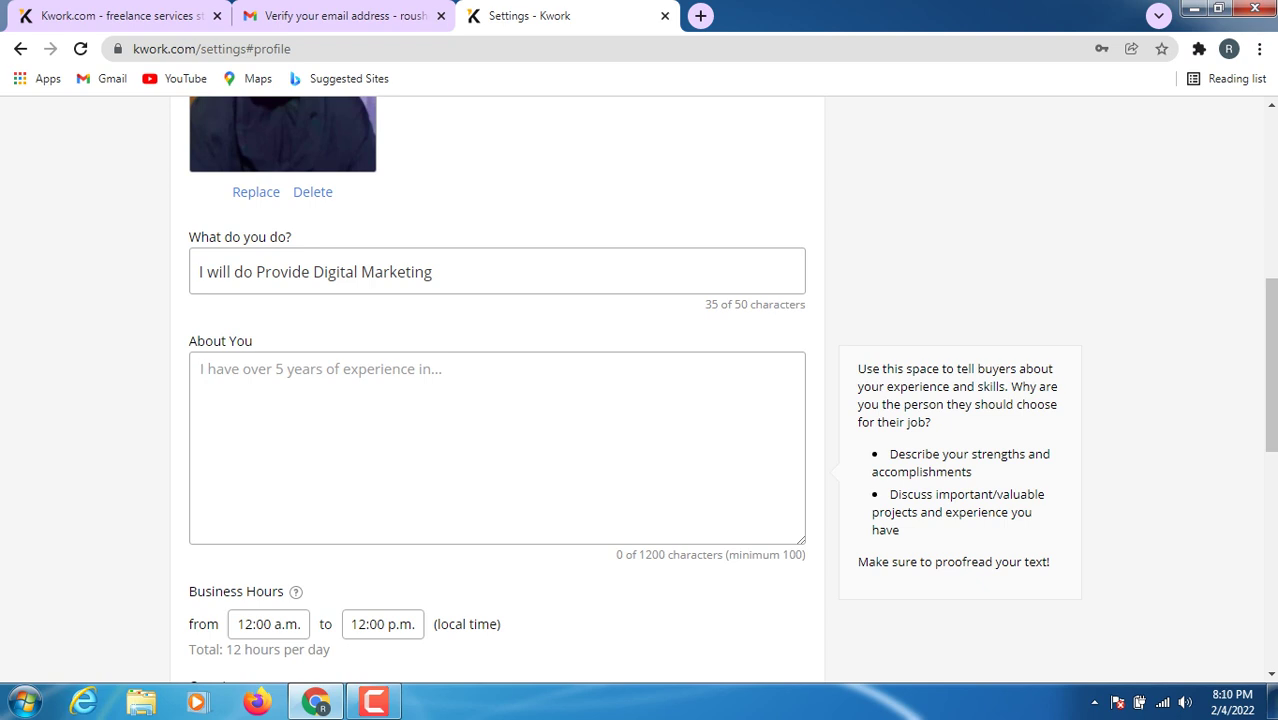
scroll(497, 390, "up", 2)
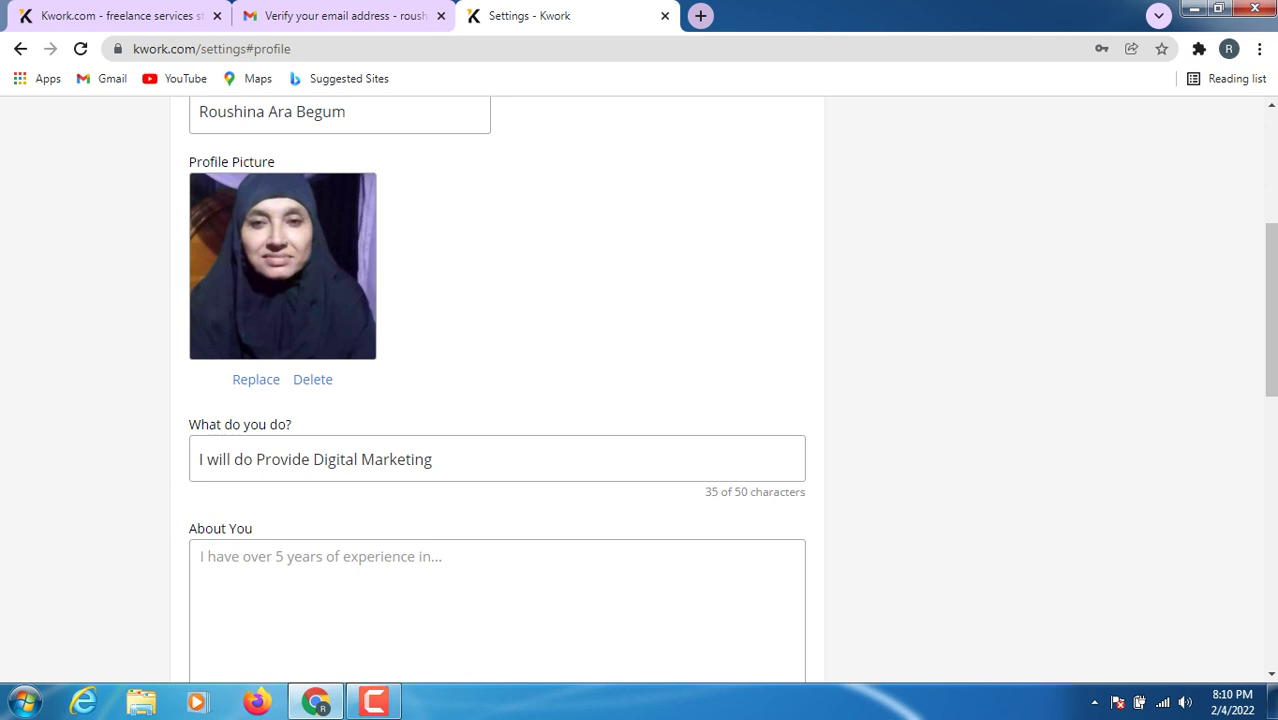
- In a new tab, open YouTube, go to your channel and open its featured video, paused
left_click(700, 15)
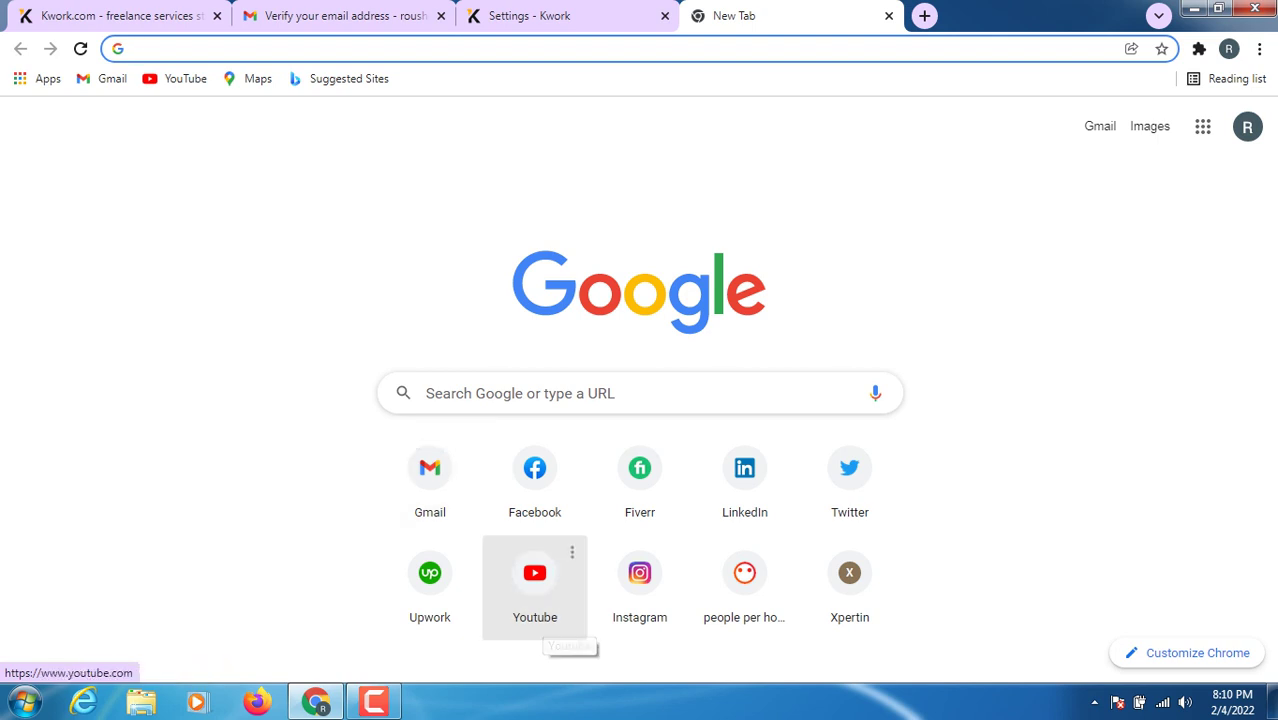
left_click(540, 600)
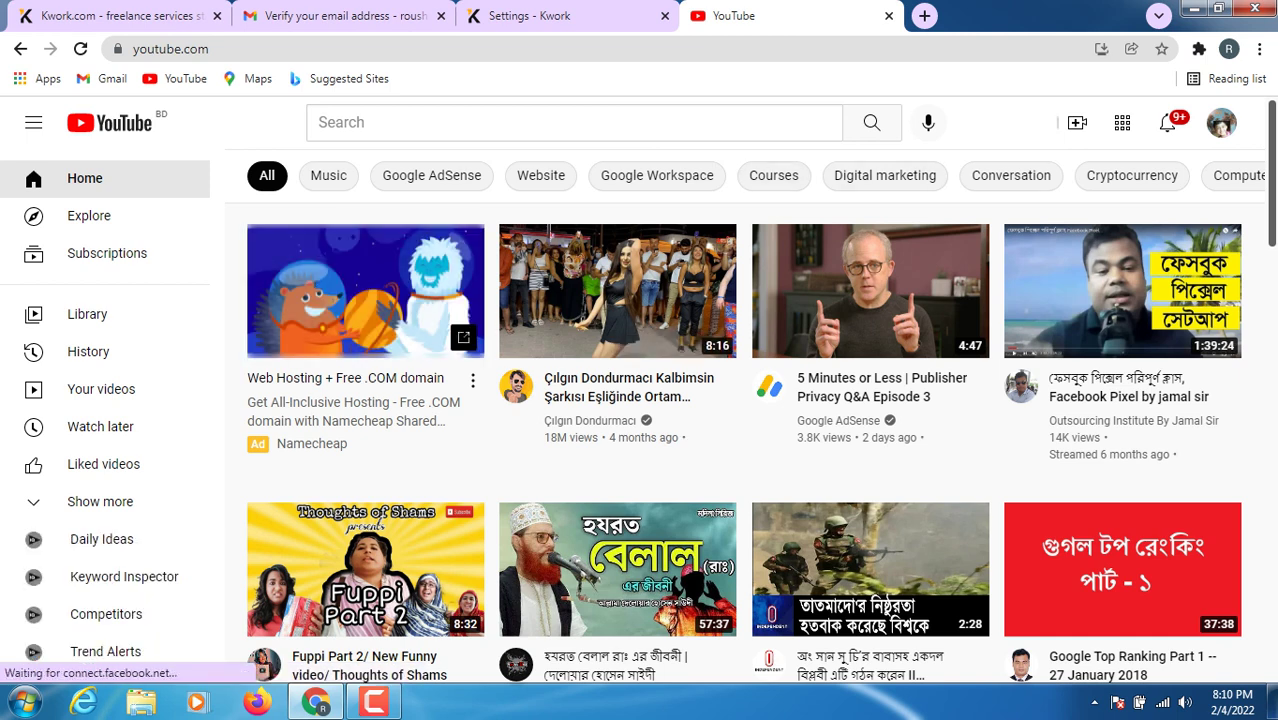
left_click(1221, 122)
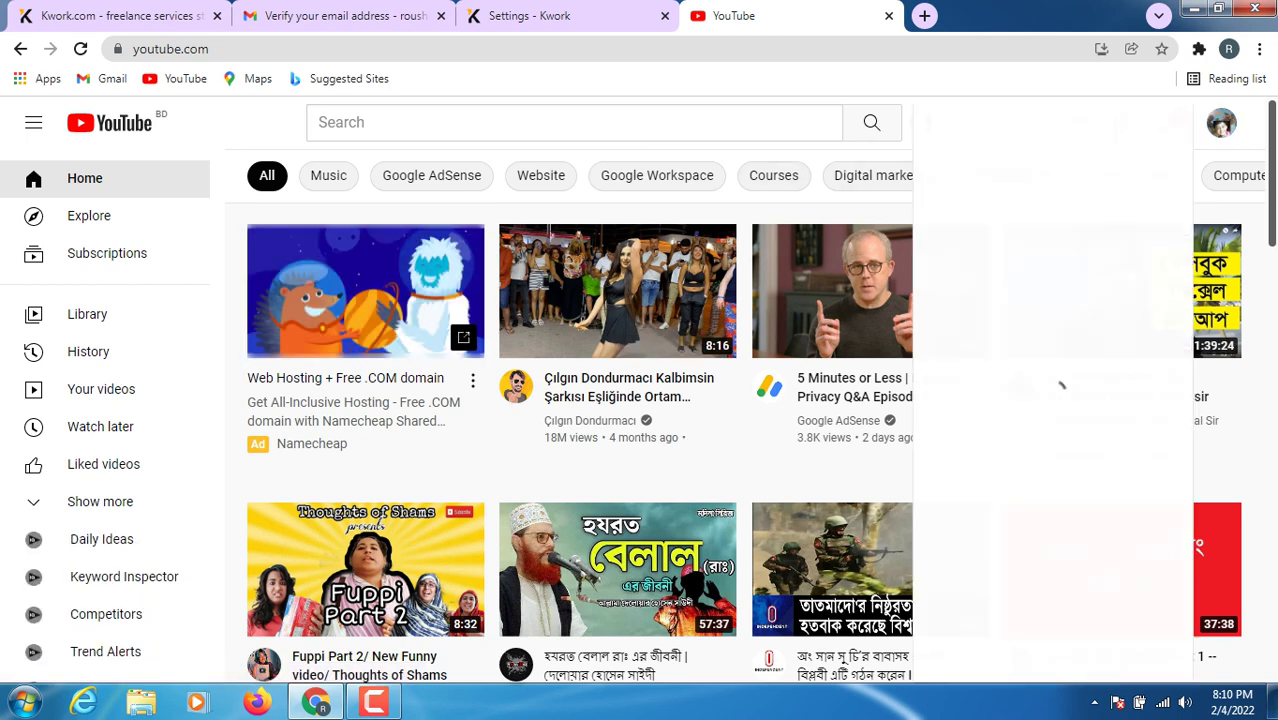
left_click(1003, 207)
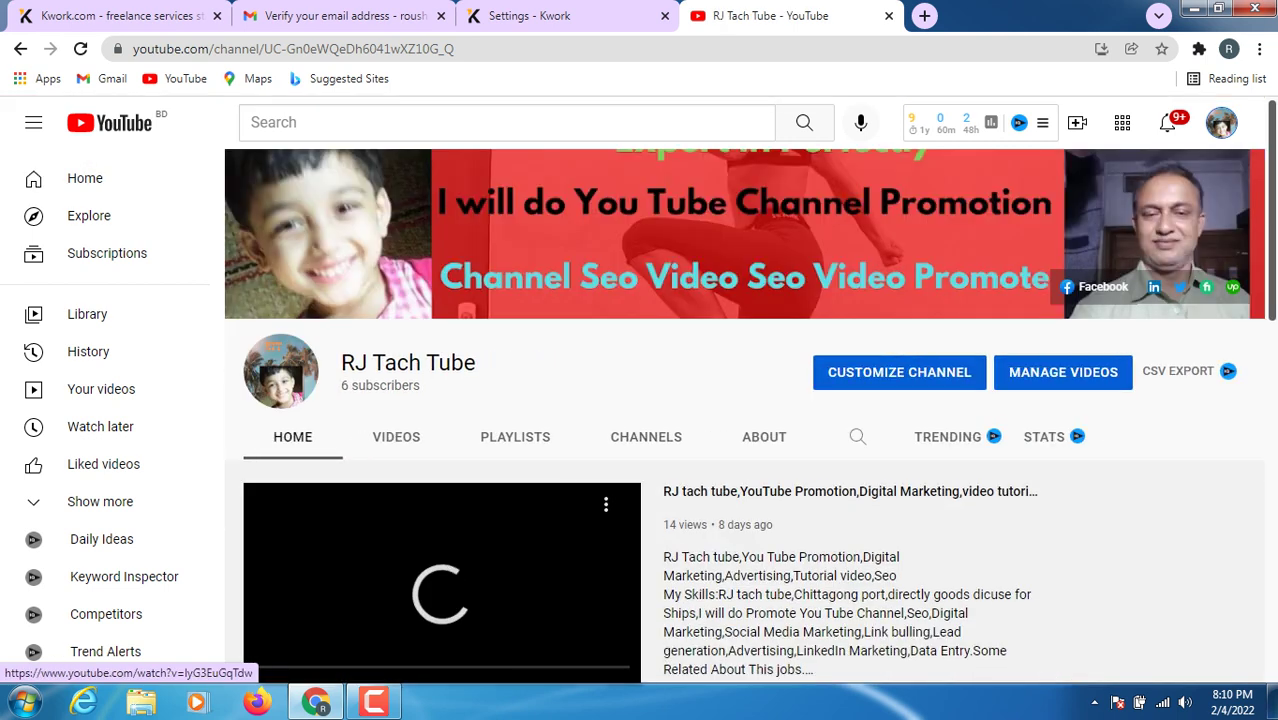
scroll(443, 567, "down", 1)
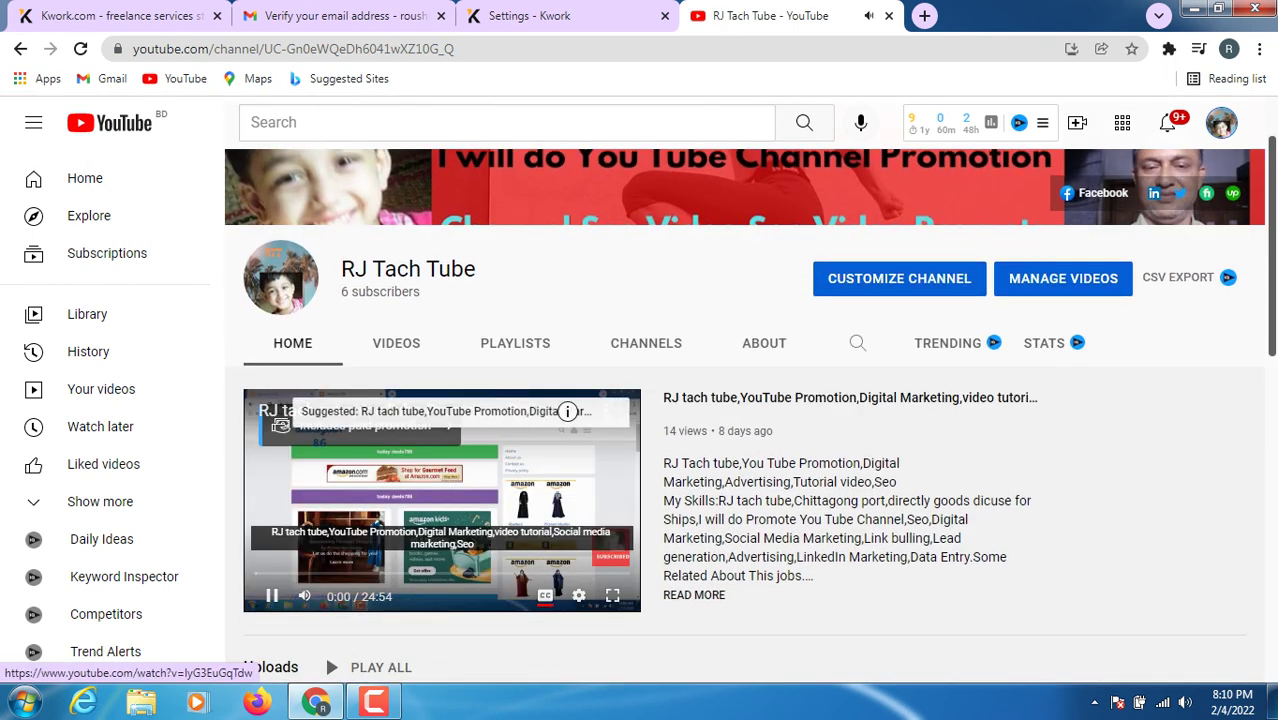
left_click(271, 596)
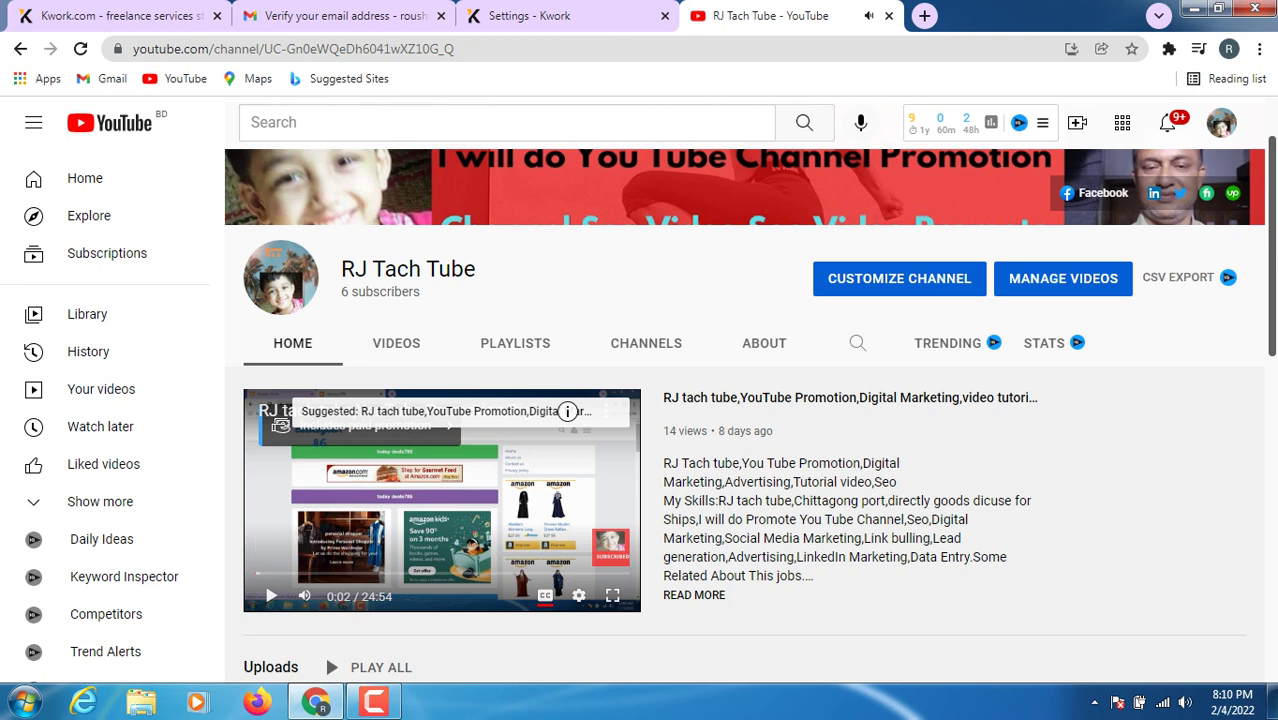
left_click(470, 411)
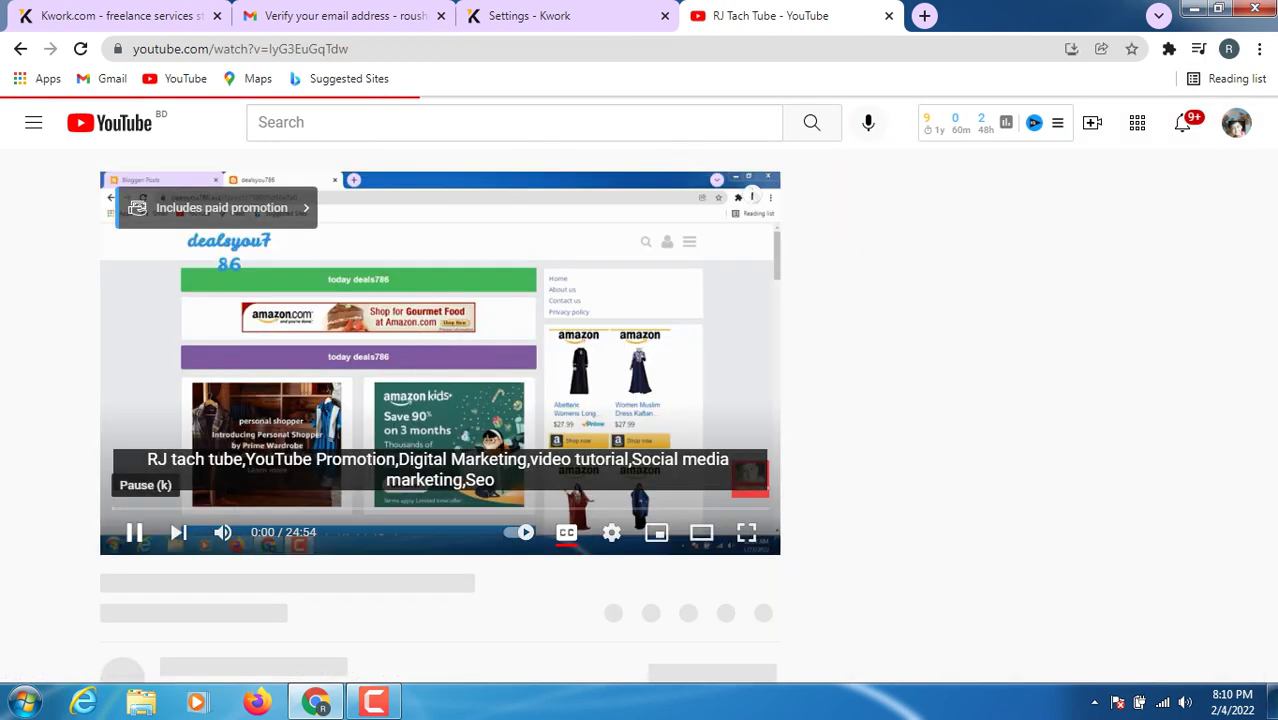
left_click(134, 532)
scroll(102, 518, "down", 2)
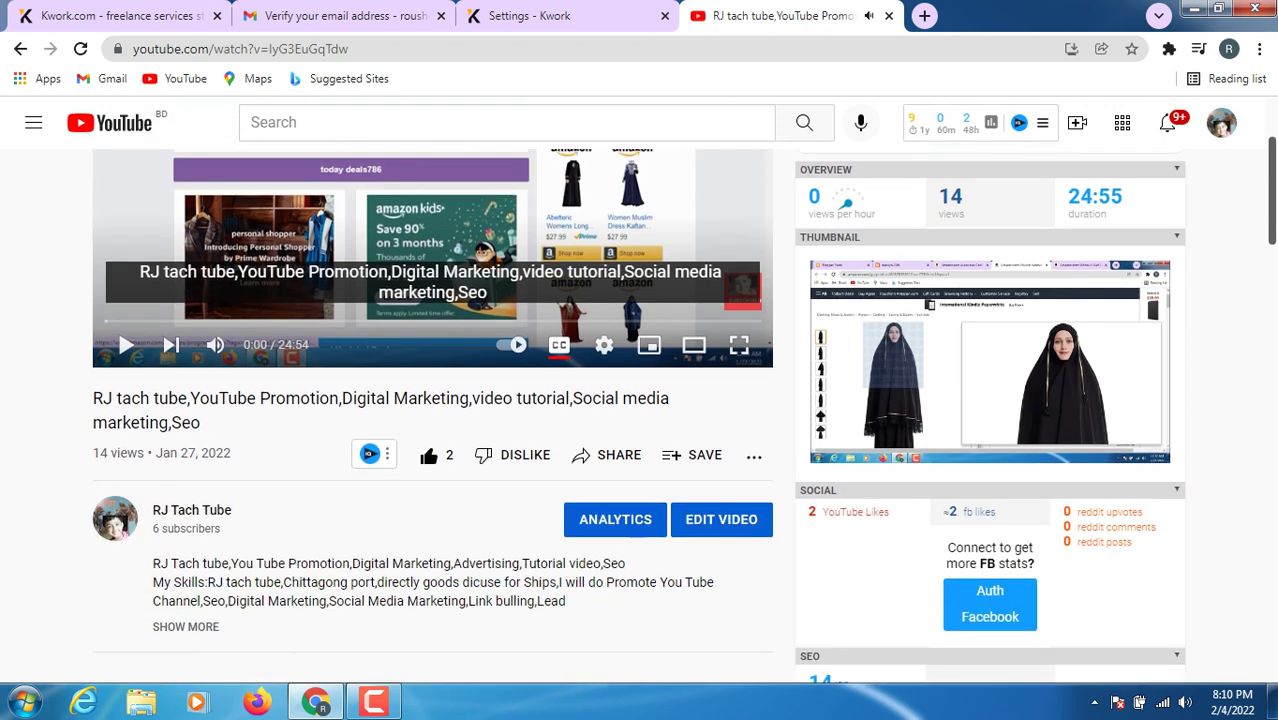
scroll(510, 470, "down", 2)
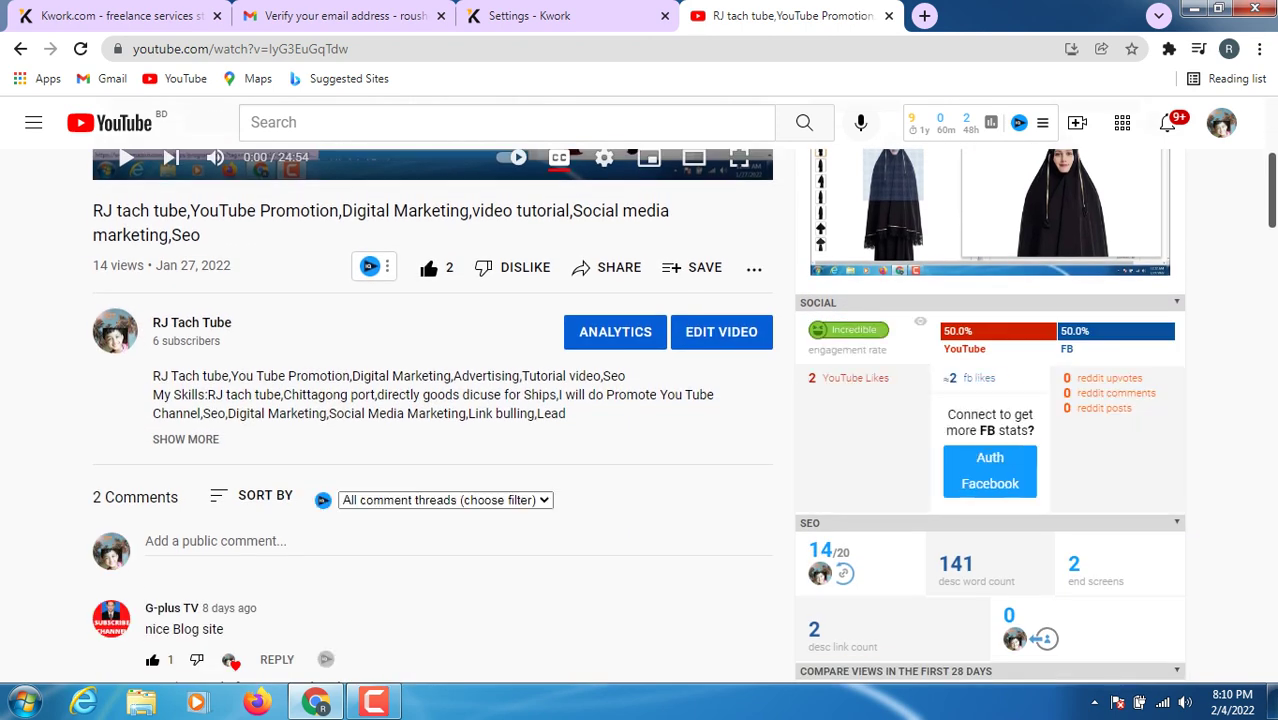
- Copy the video description from 'You Tube Promotion' onward and return to Kwork's About You box
left_click(185, 439)
scroll(640, 416, "down", 1)
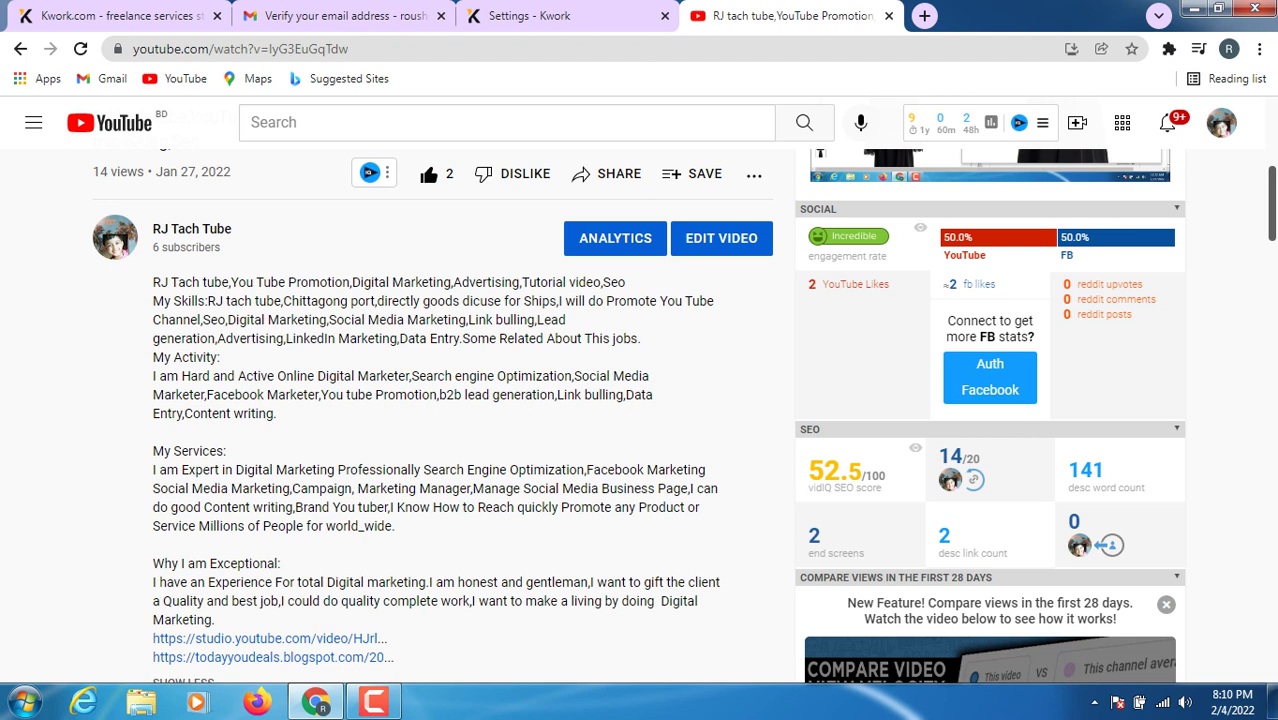
left_click_drag(275, 300, 287, 320)
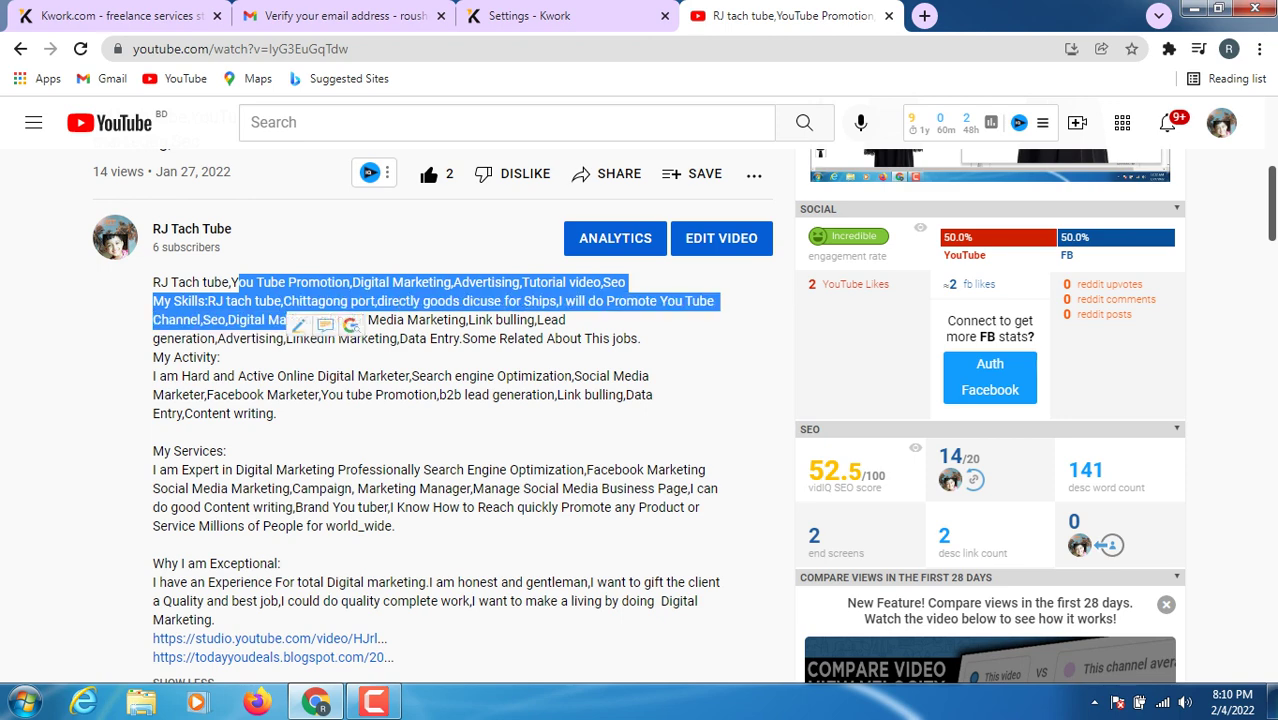
left_click(287, 320)
left_click_drag(231, 282, 394, 526)
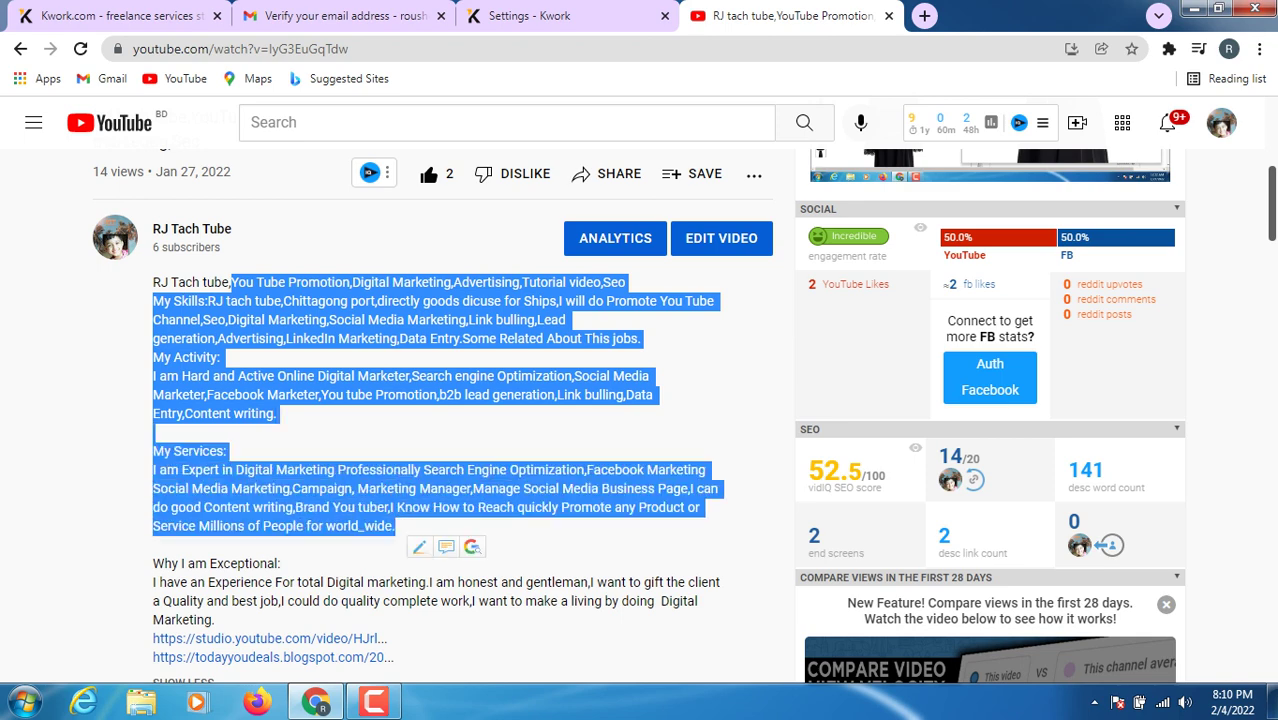
right_click(404, 534)
left_click(451, 548)
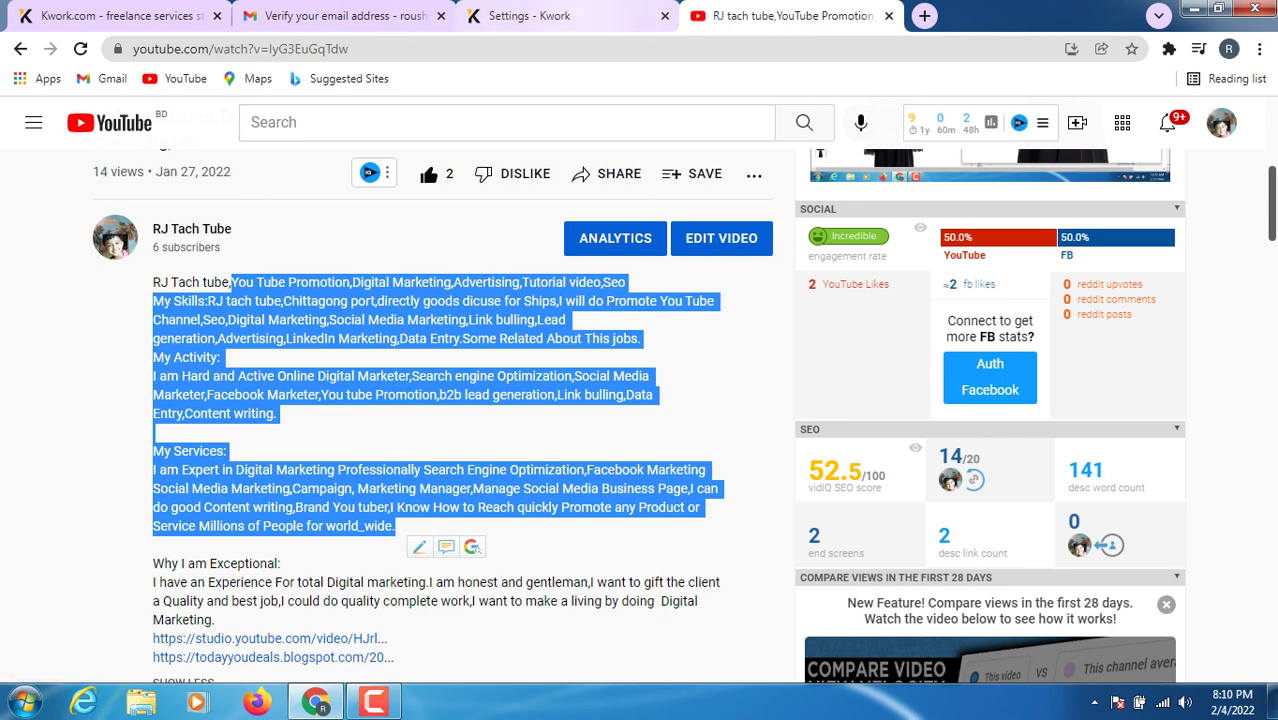
left_click(530, 15)
left_click(200, 556)
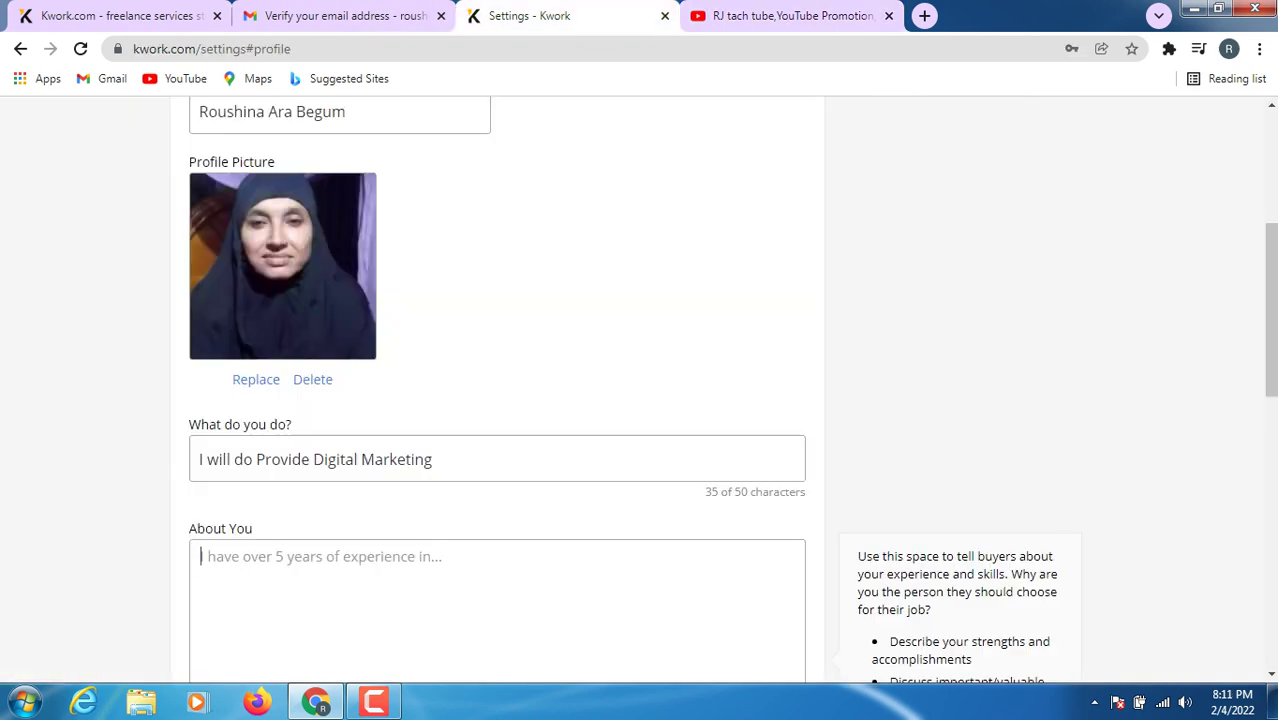
- Paste the copied description into About You (858/1200 characters) and check the 'dicuse' spelling suggestions
right_click(297, 552)
left_click(330, 407)
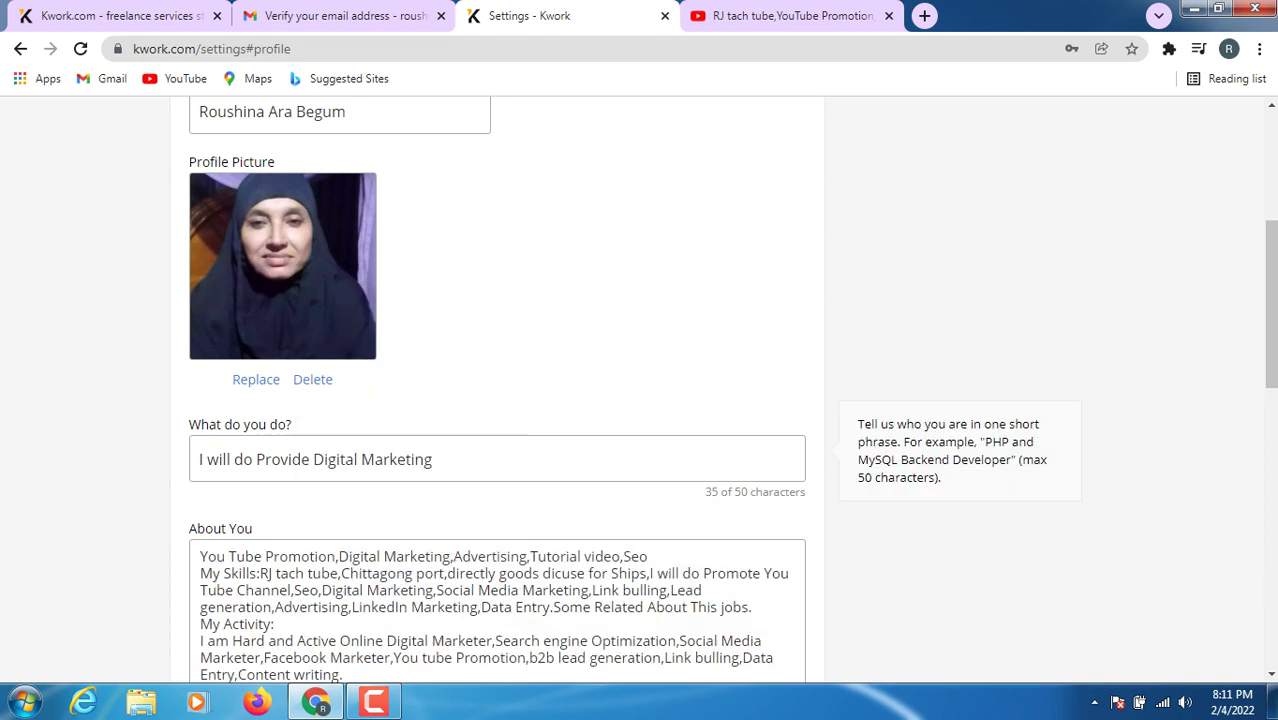
scroll(497, 390, "down", 2)
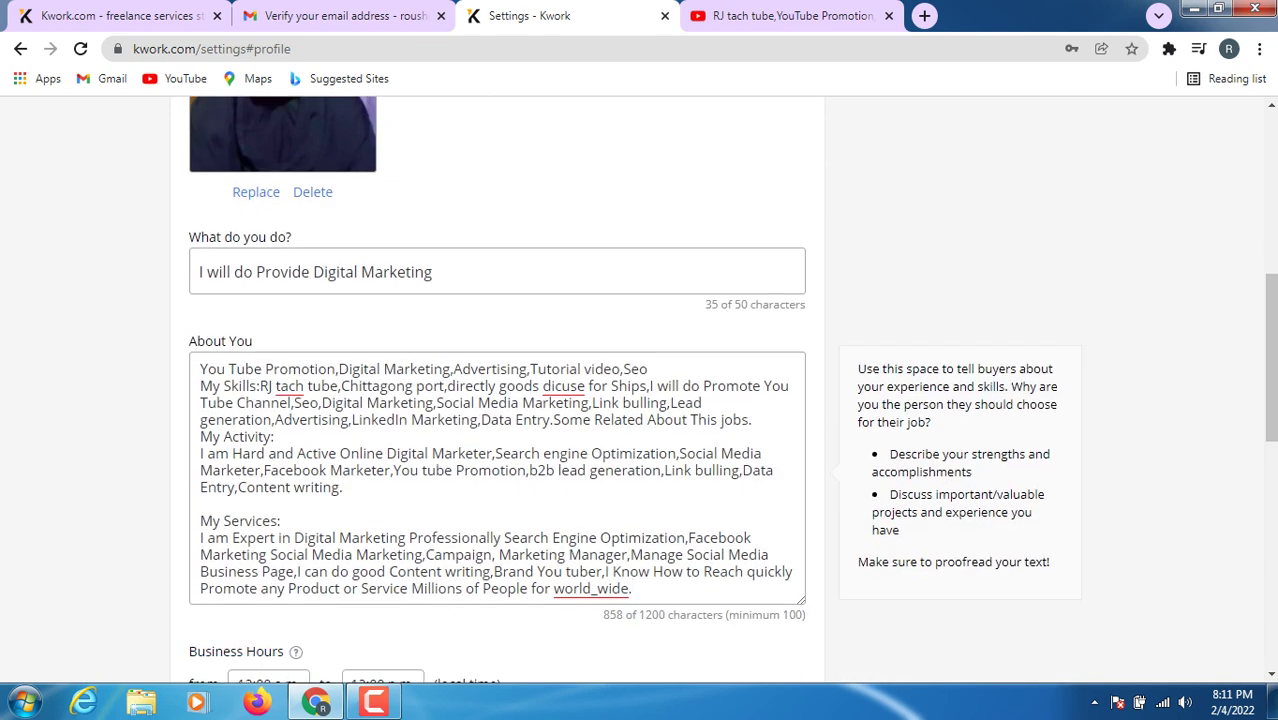
right_click(568, 394)
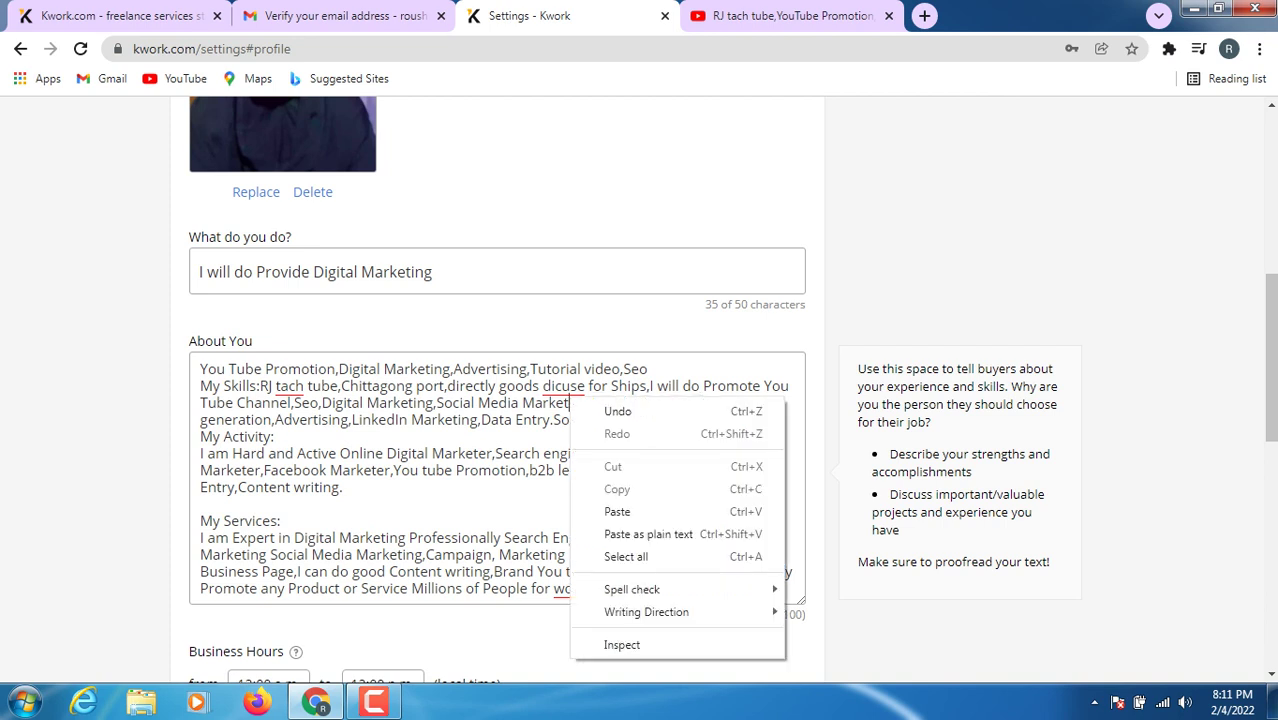
key("Escape")
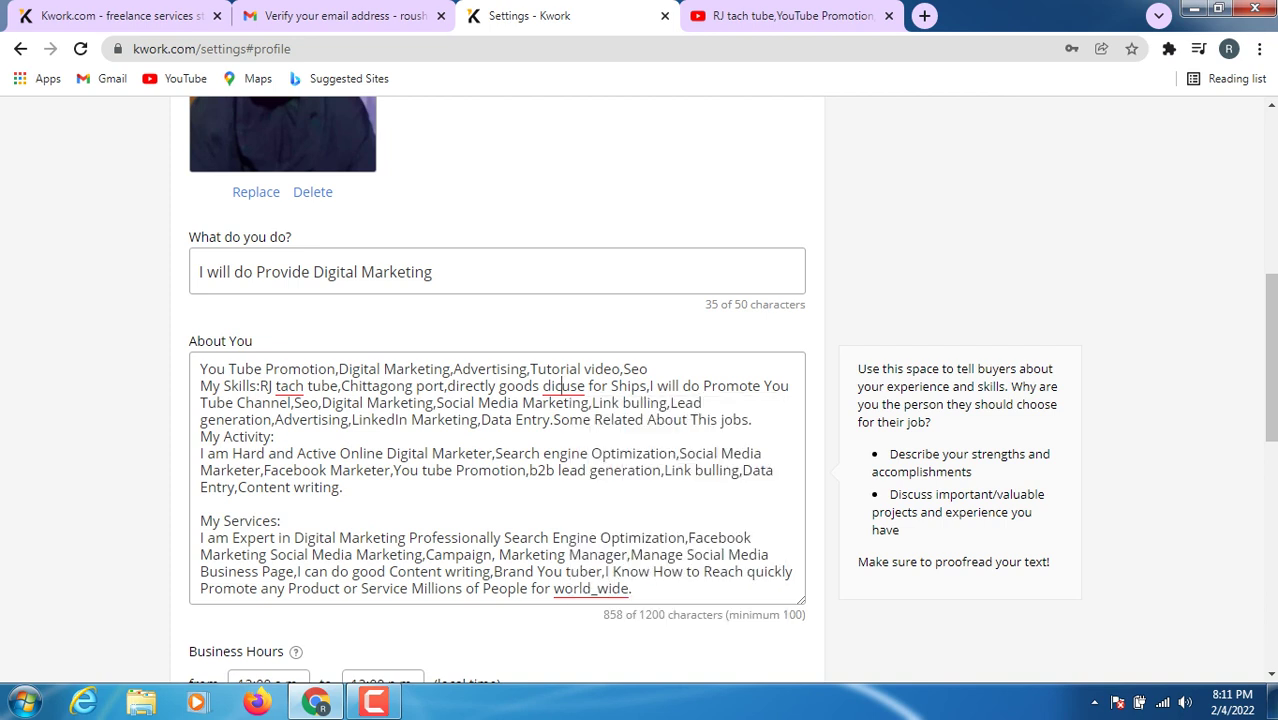
right_click(562, 380)
key("Escape")
scroll(562, 380, "down", 2)
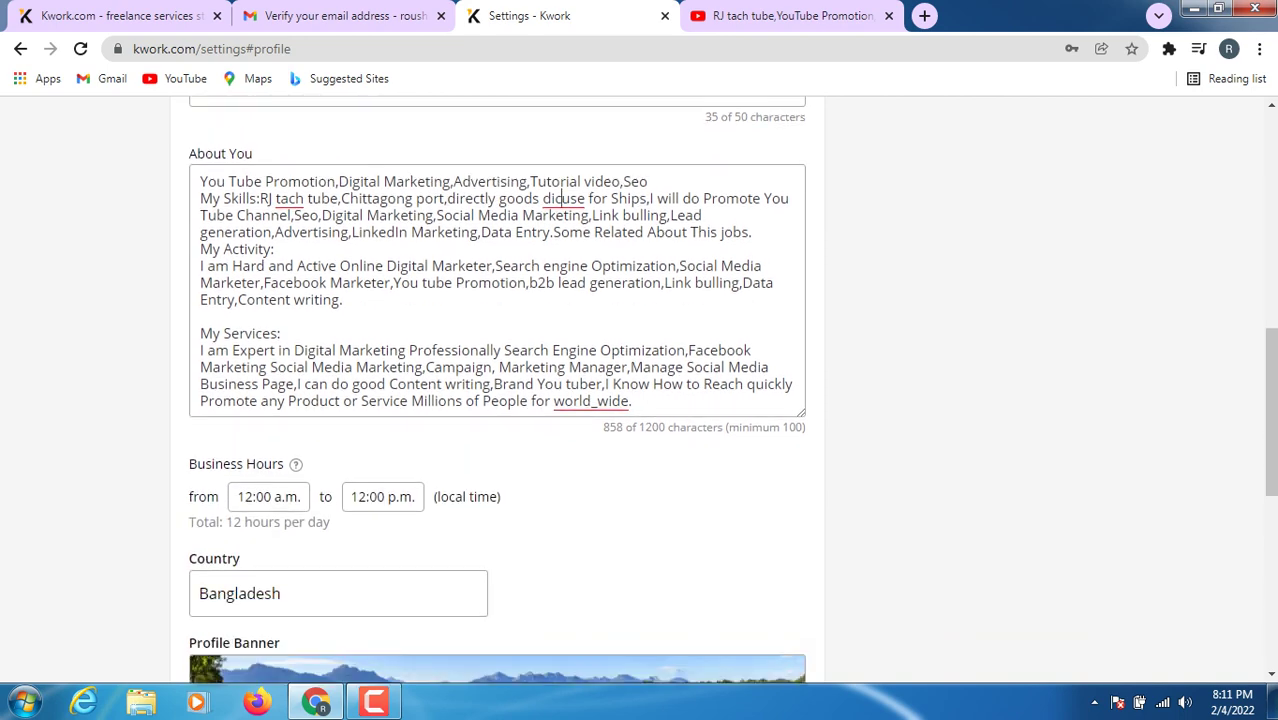
scroll(497, 390, "down", 1)
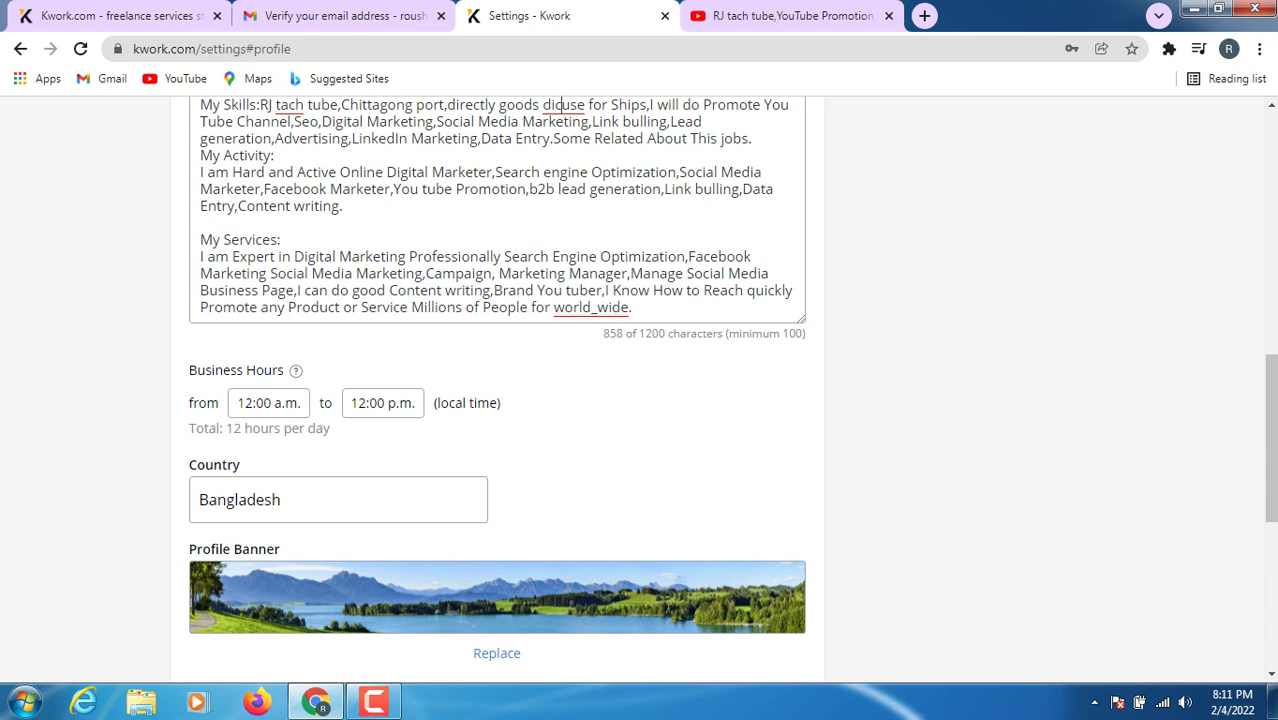
scroll(497, 500, "down", 1)
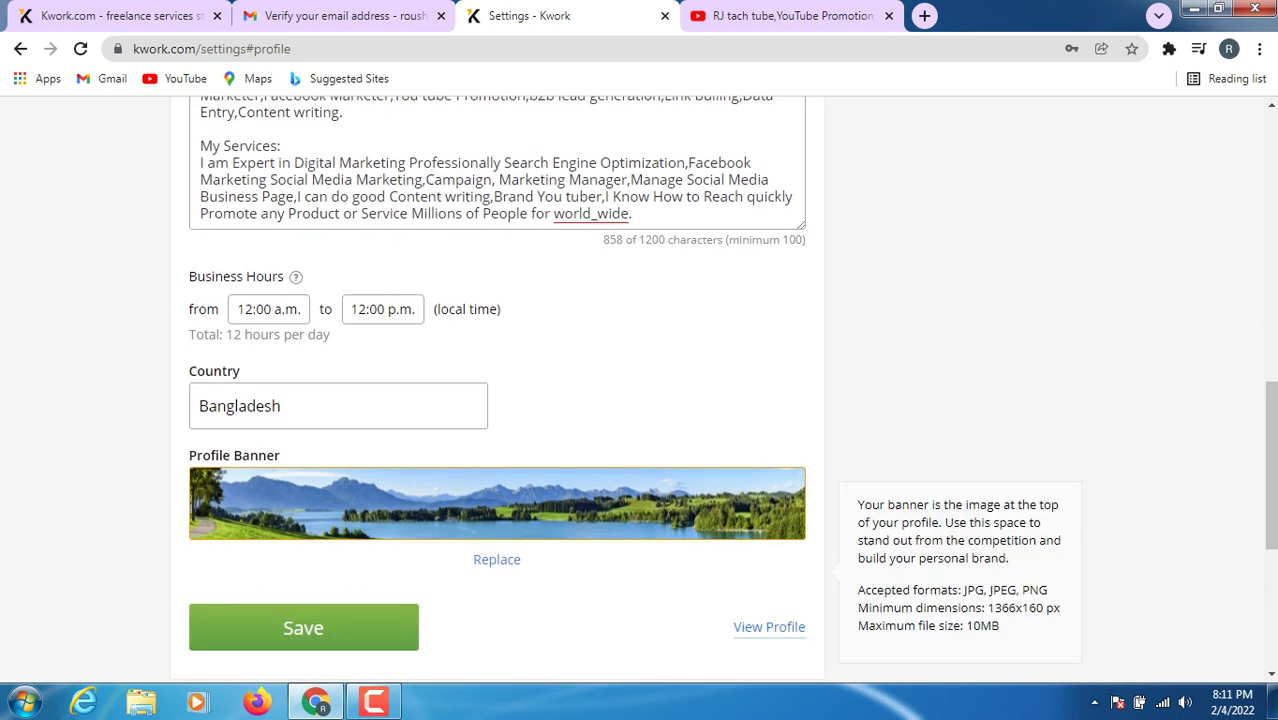